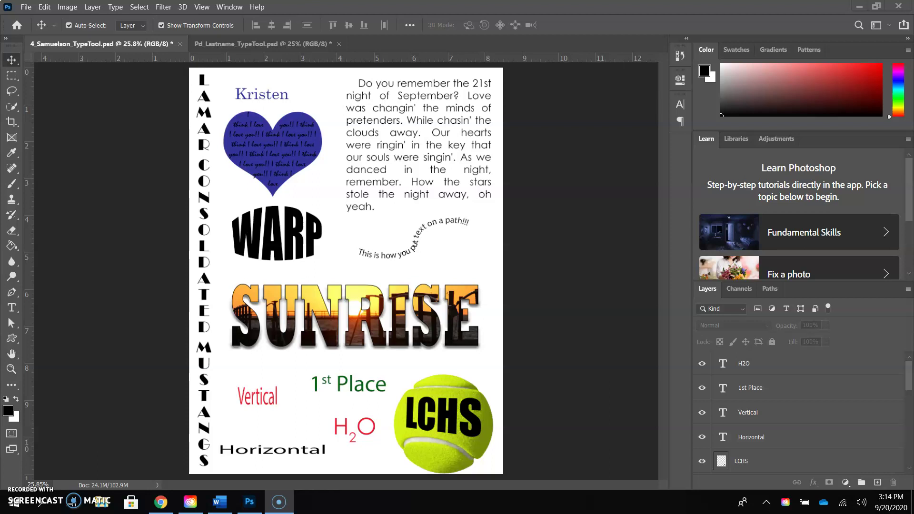
- Switch to Pd_Lastname_TypeTool.psd and preview the sunrise and Tennis ball layers, leaving both hidden
click(259, 42)
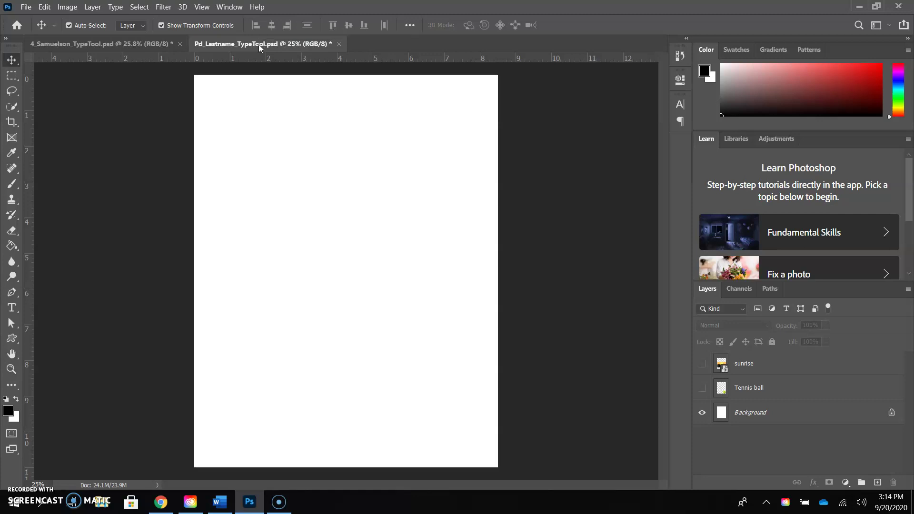
click(702, 364)
click(701, 388)
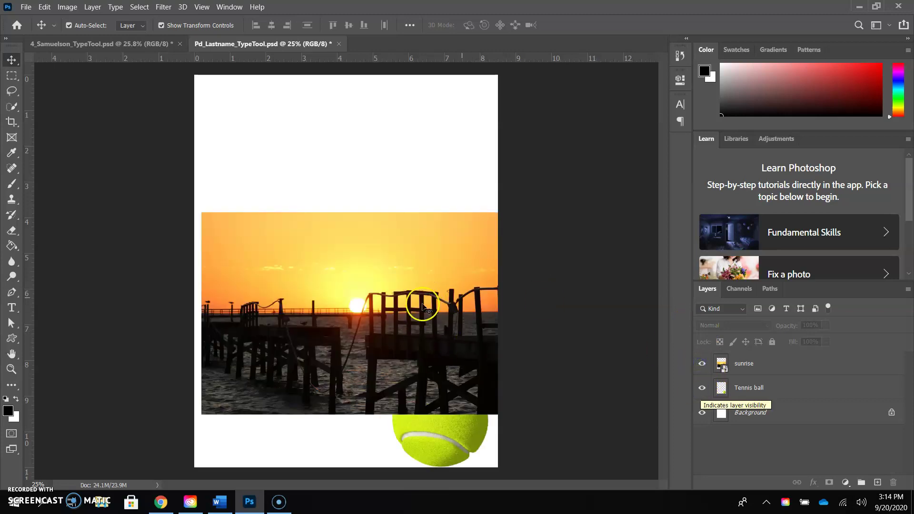
click(703, 363)
click(703, 389)
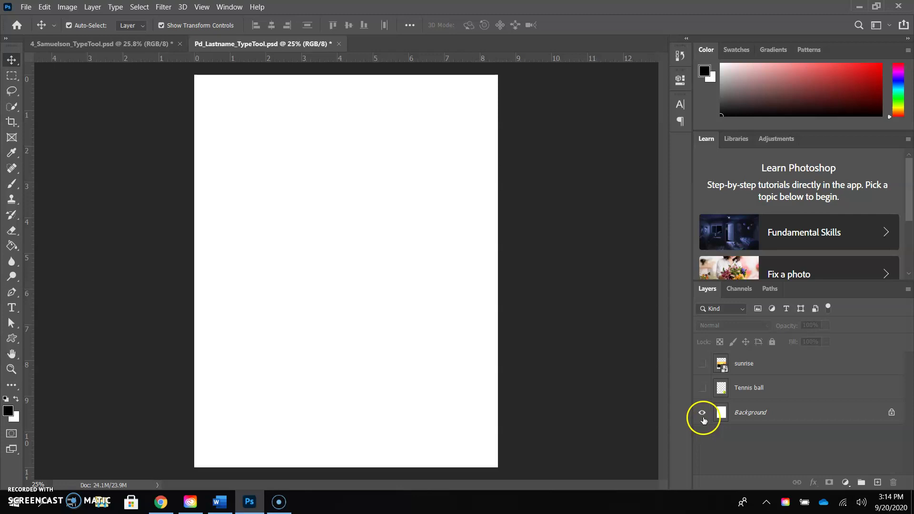
click(703, 389)
click(702, 365)
click(703, 365)
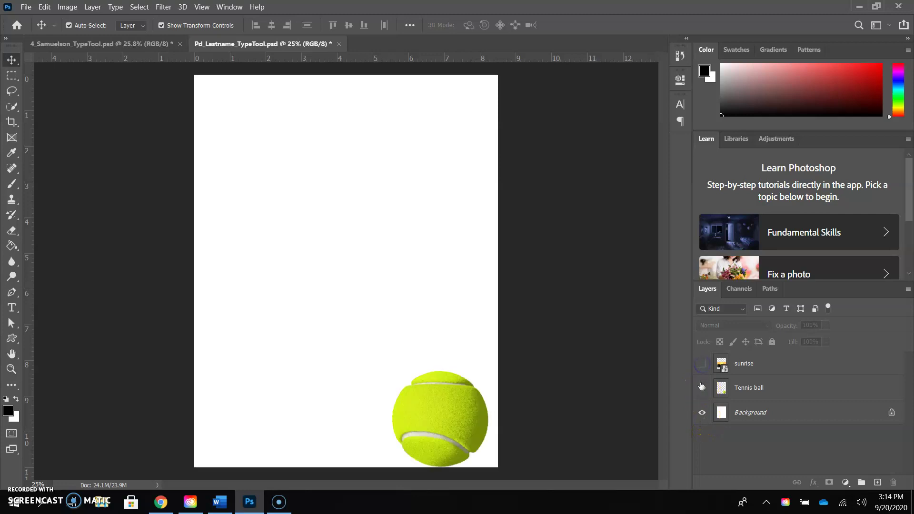
click(701, 387)
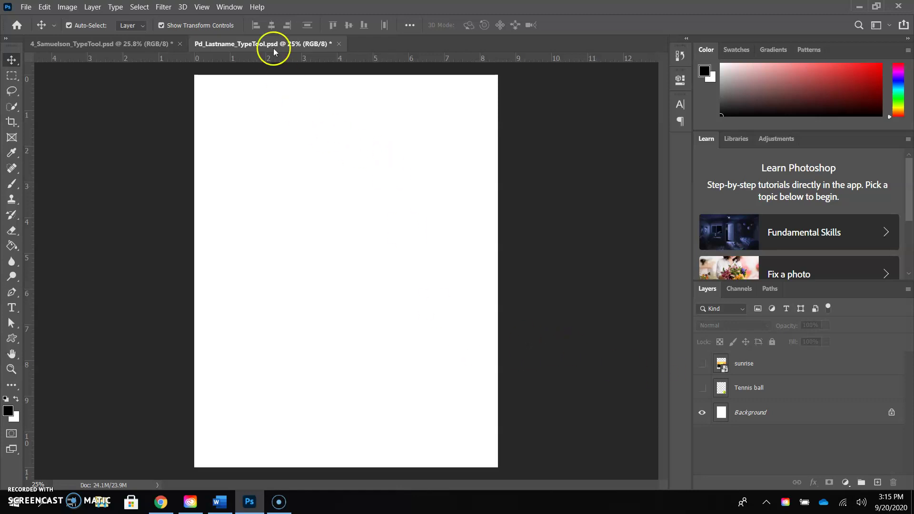
- Start saving the document under a new location, in the Photoshop folder inside PAAVTC on the Lamar Consolidated ISD OneDrive
click(26, 6)
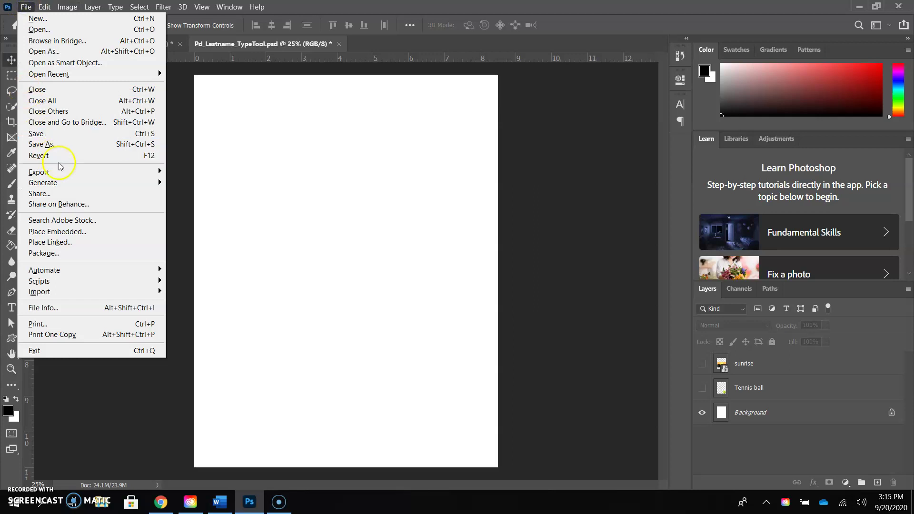
click(53, 149)
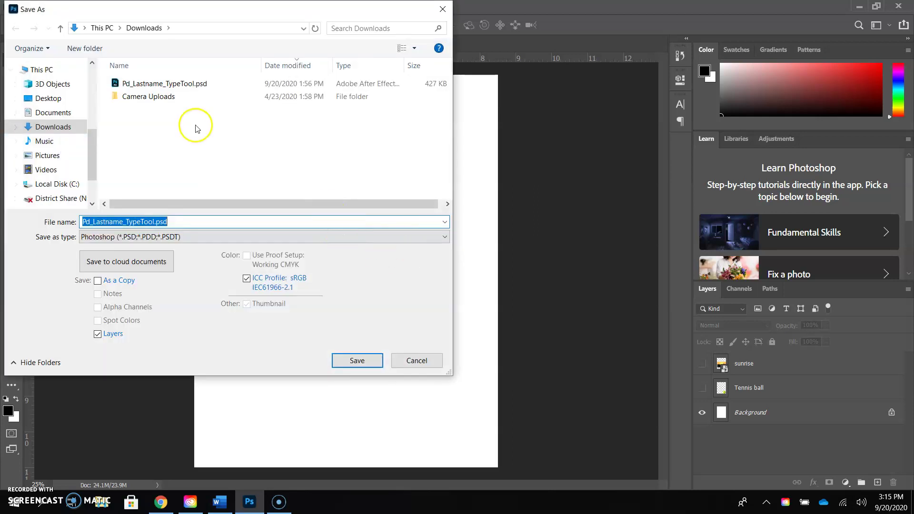
click(88, 130)
scroll(86, 143, up, 2)
click(76, 103)
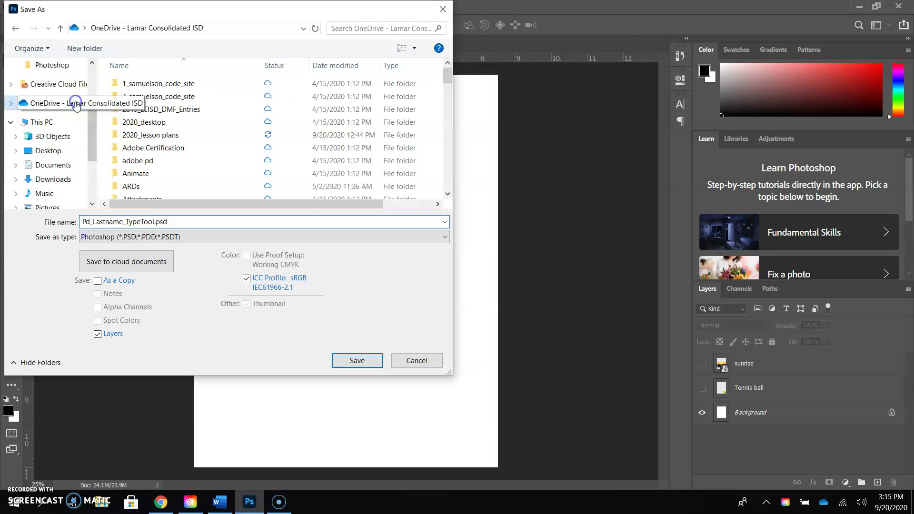
click(180, 174)
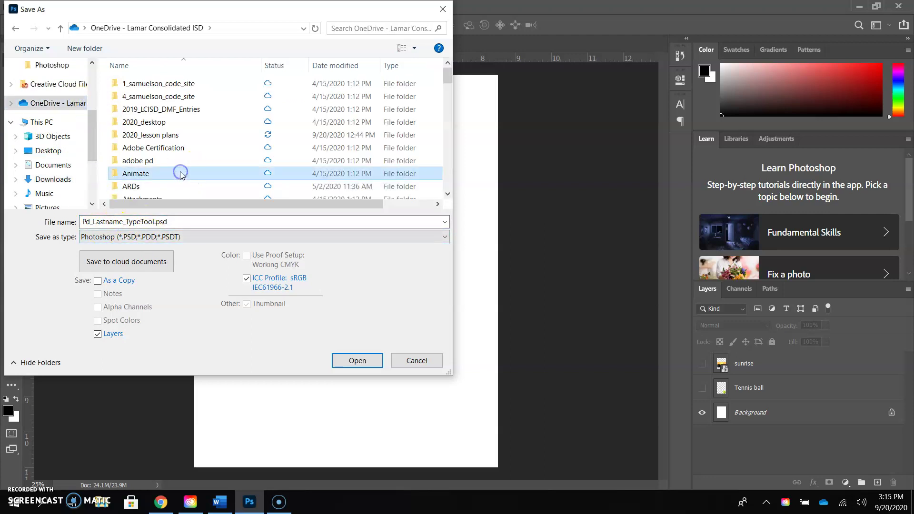
key(p)
double_click(152, 80)
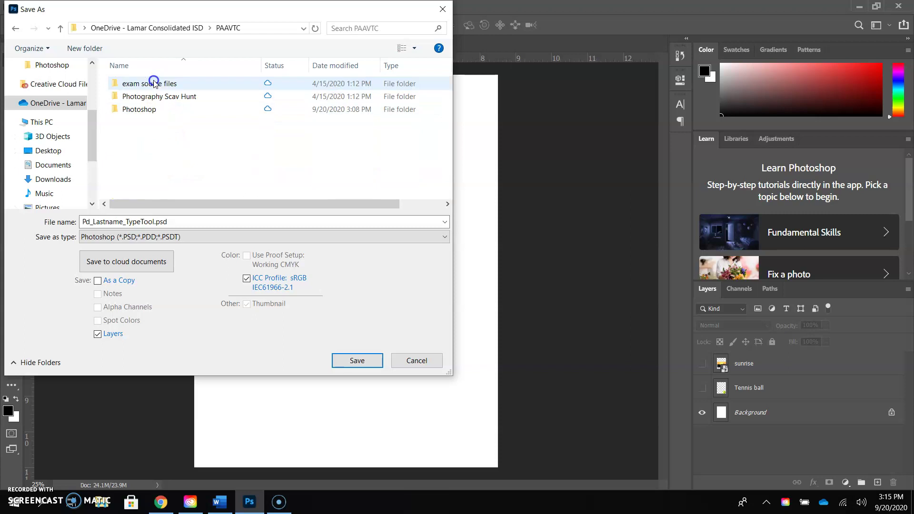
double_click(150, 109)
- Save the file there in Photoshop format as Pd_Lastname_TypeTool.psd with its layers kept
click(112, 221)
click(83, 222)
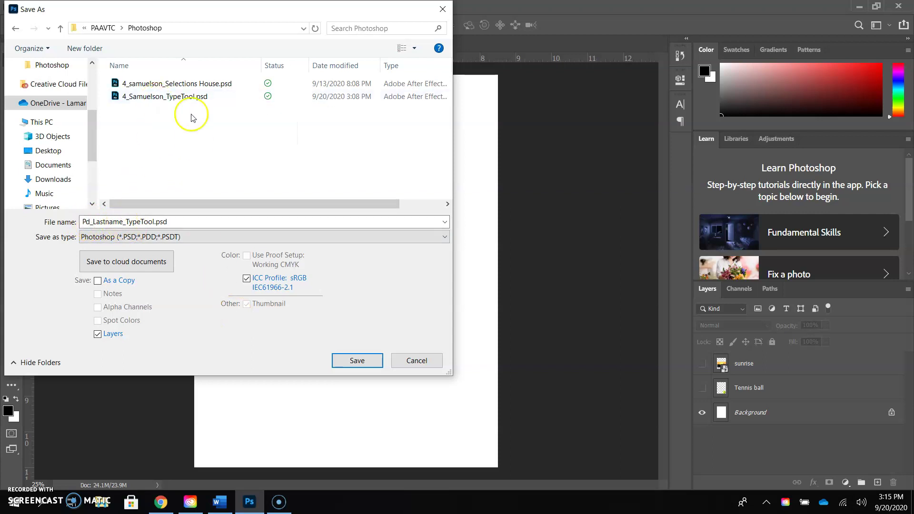
click(367, 361)
click(589, 135)
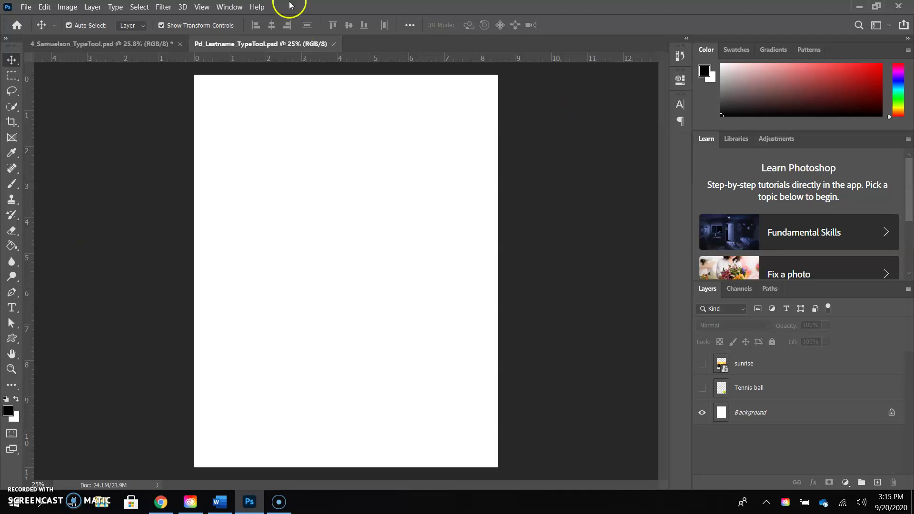
- Display the Character settings, glance at the Paragraph settings, and reset the character formatting to its defaults
click(225, 7)
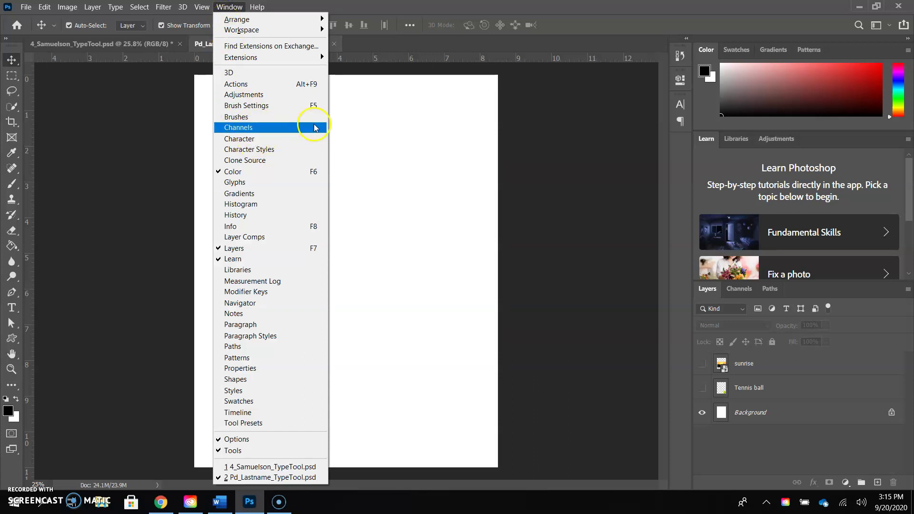
click(263, 138)
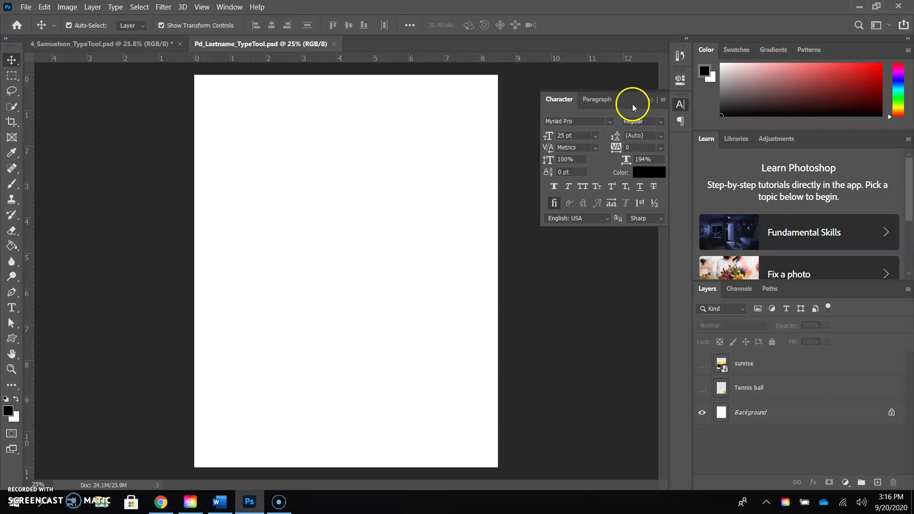
click(560, 101)
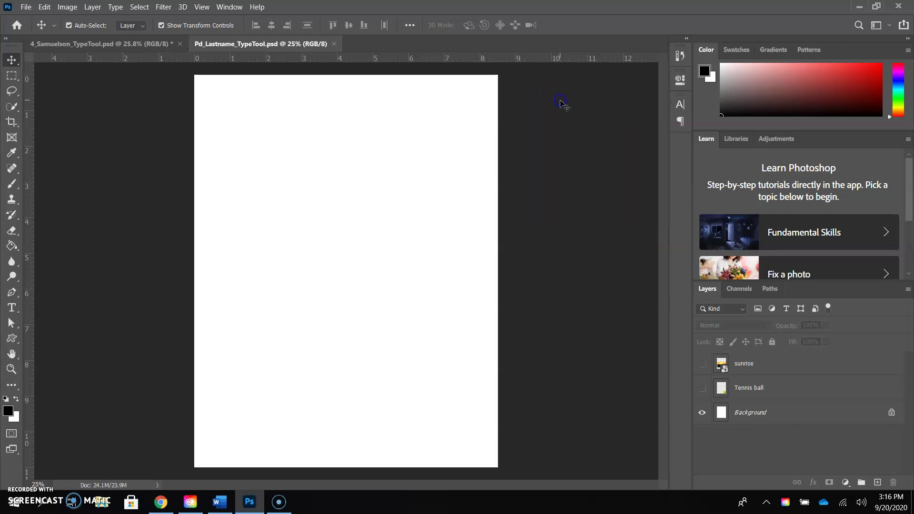
click(686, 106)
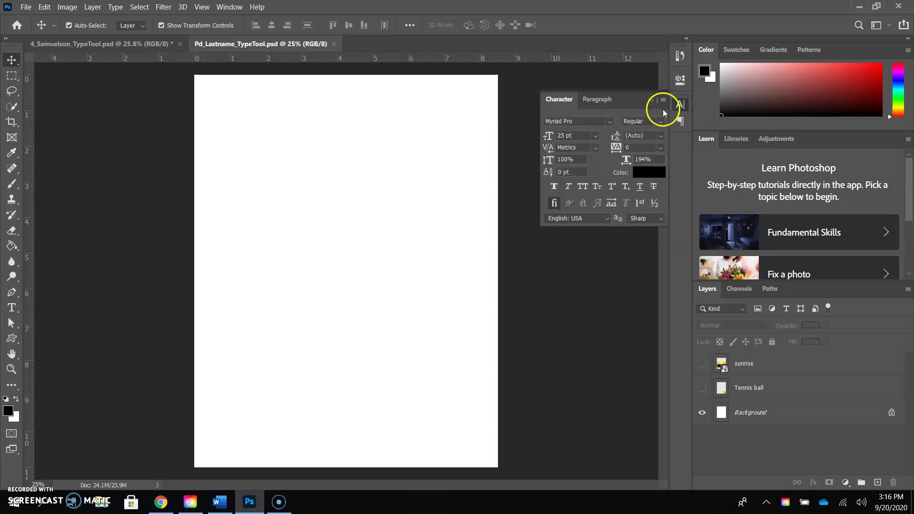
click(593, 102)
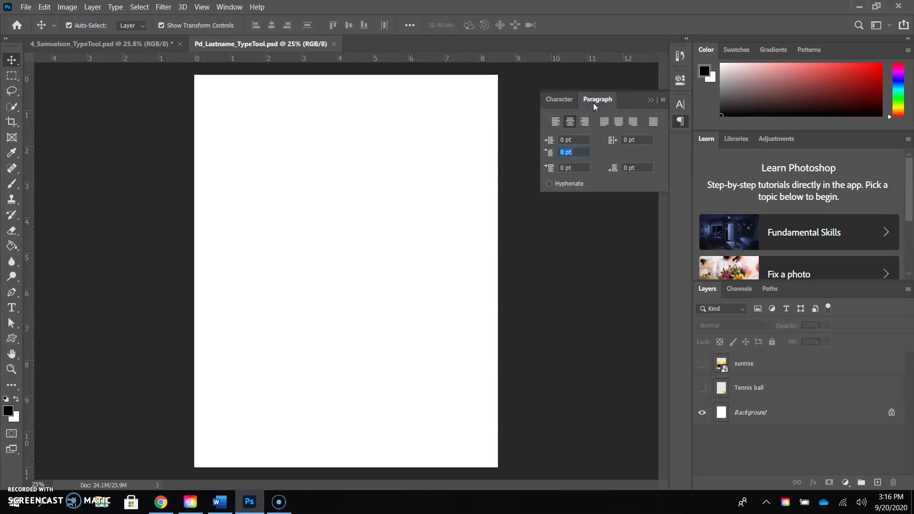
click(558, 106)
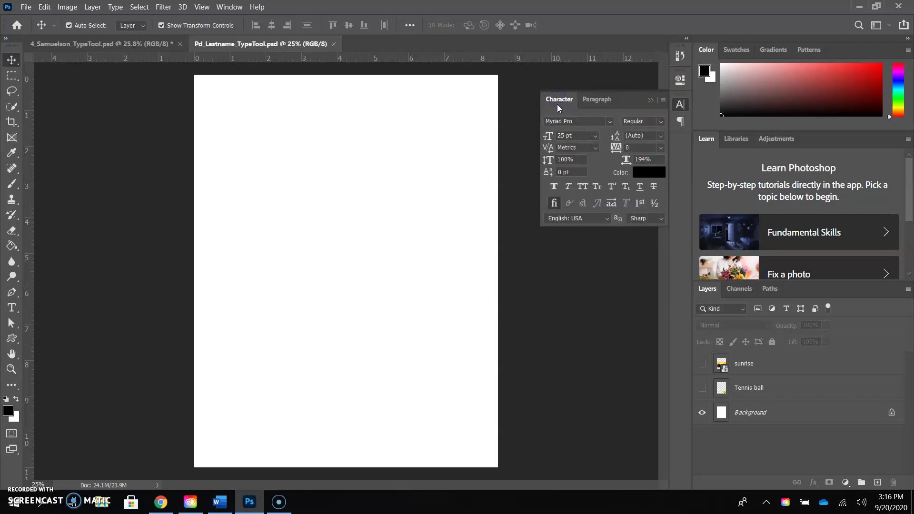
click(663, 101)
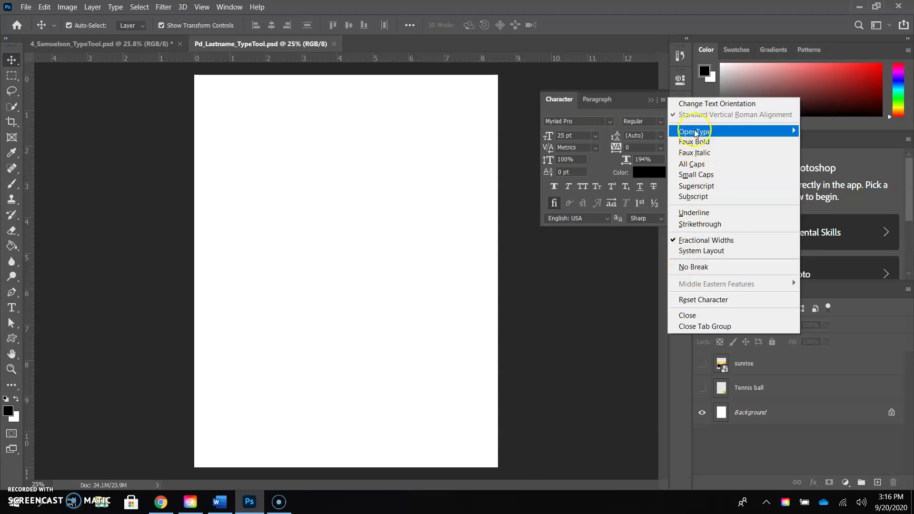
click(696, 301)
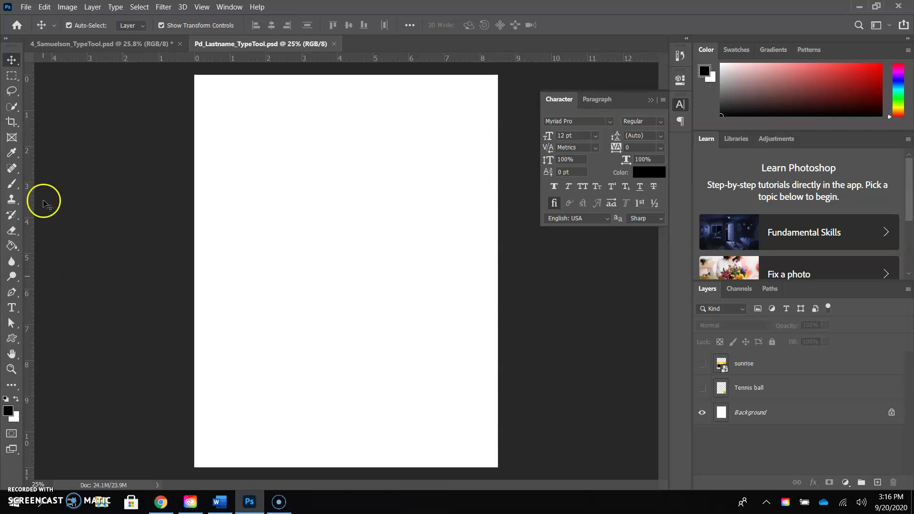
- Use the Horizontal Type tool to add the first name as text near the page's upper-left corner
click(13, 310)
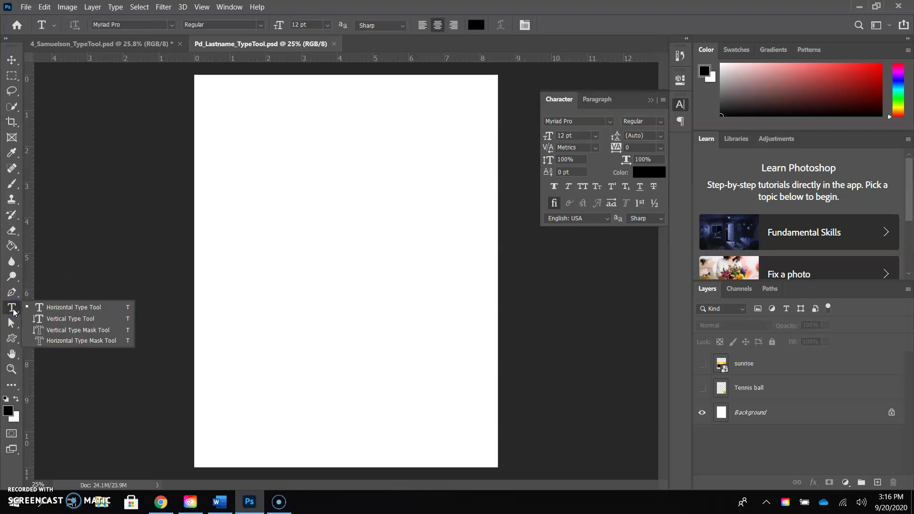
click(13, 312)
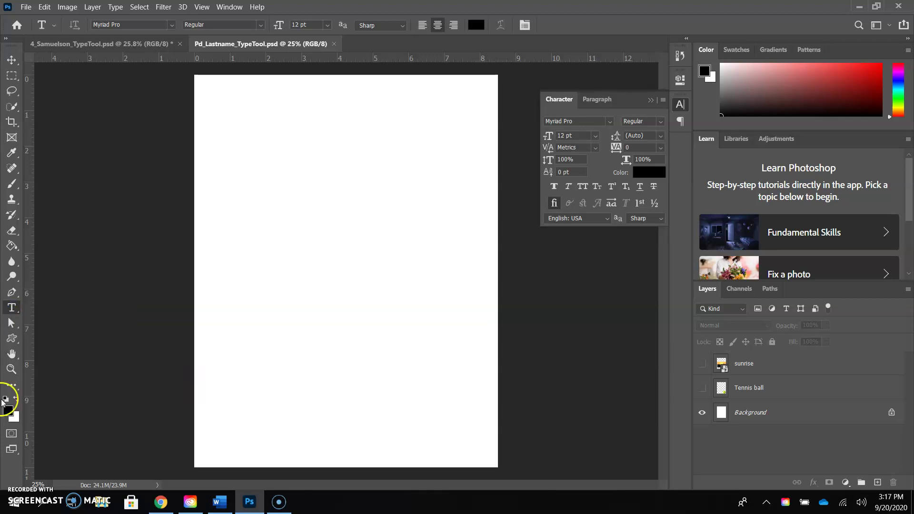
drag(14, 313, 97, 330)
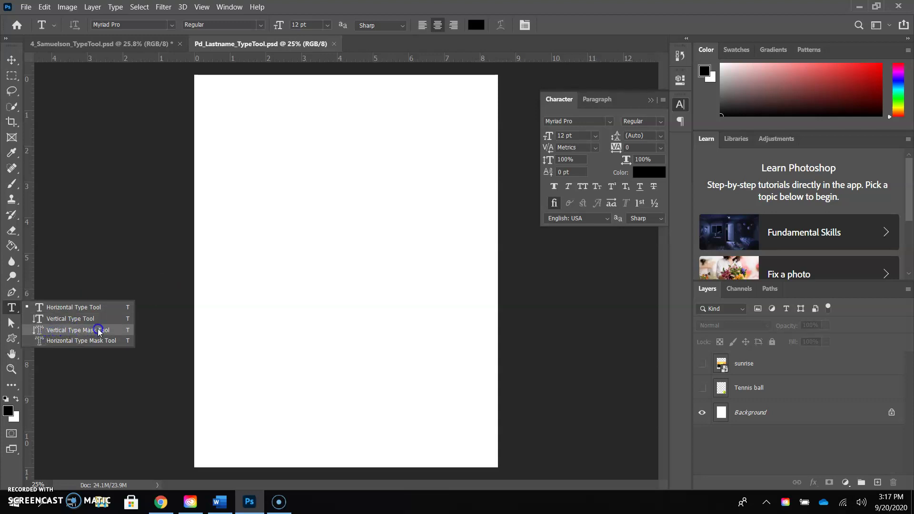
drag(96, 327, 71, 307)
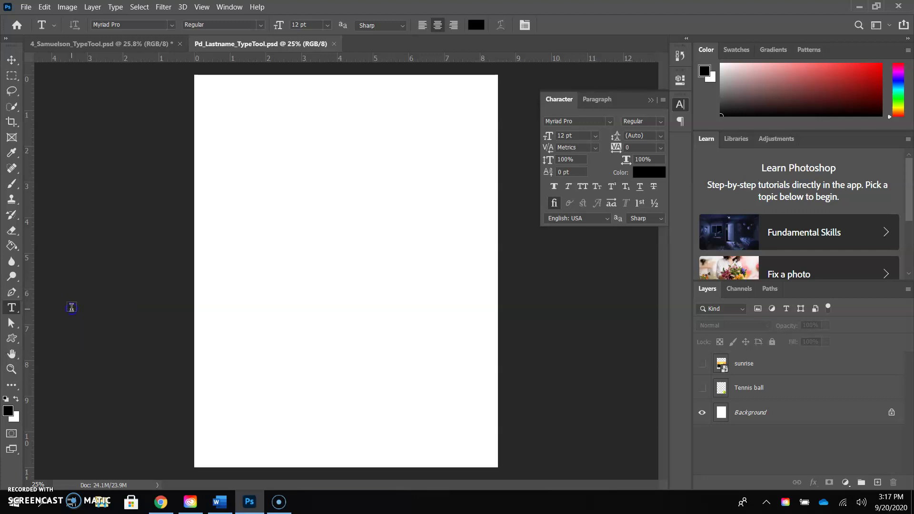
click(220, 109)
text(Krieo)
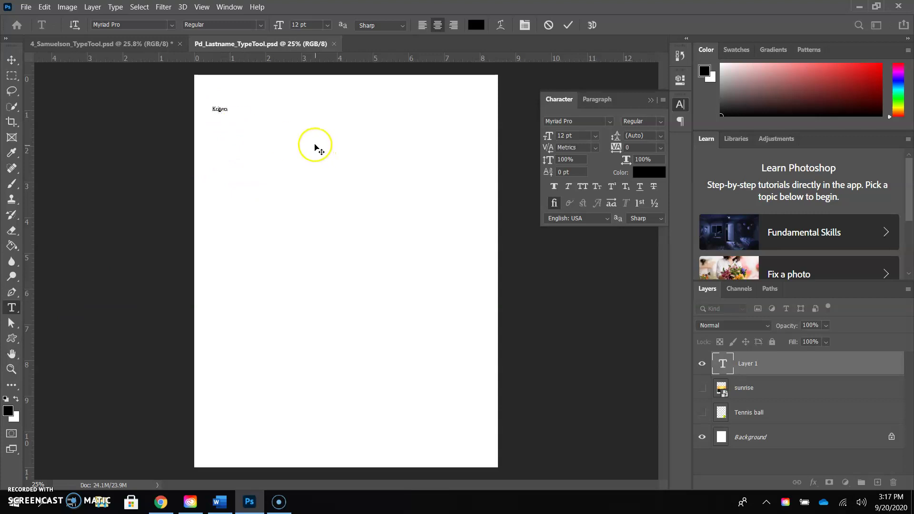
key(BackSpace)
key(BackSpace)
text(sten)
- Try to change the name's font to Lucida Calligraphy and Broadway without selecting the text
click(557, 106)
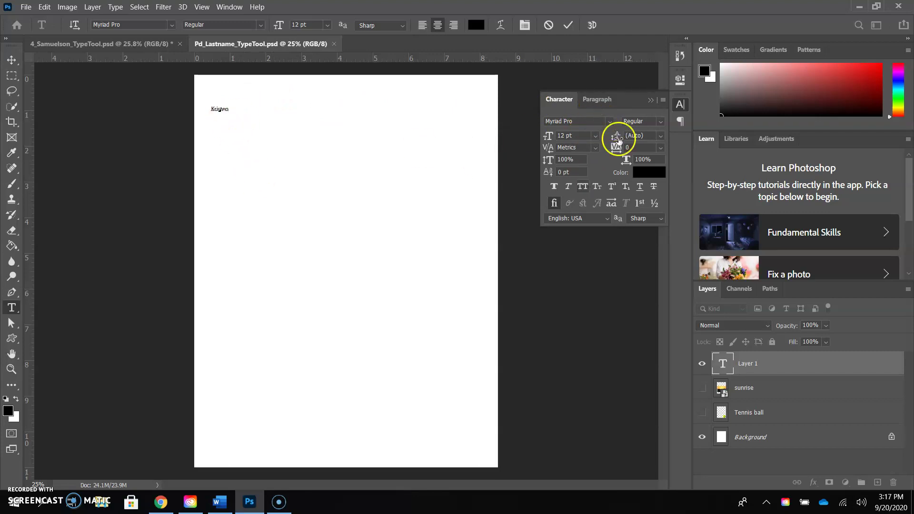
click(614, 124)
click(606, 186)
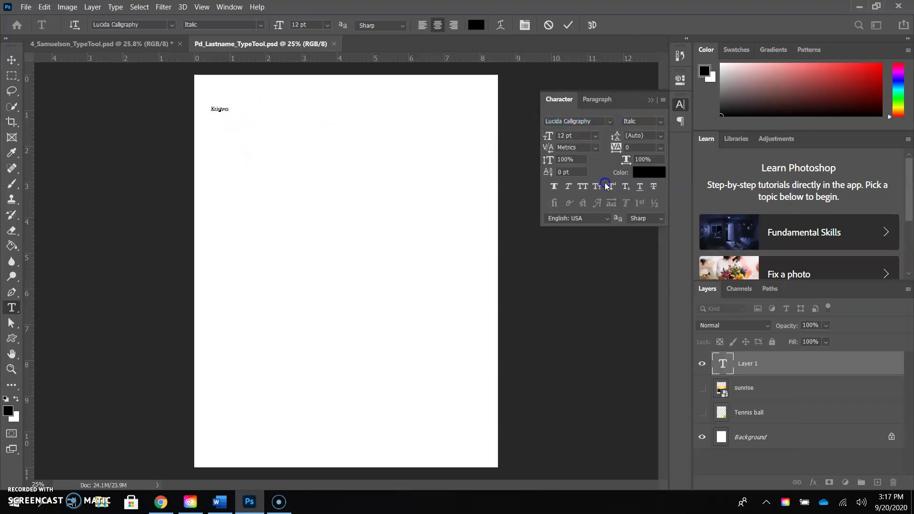
click(607, 121)
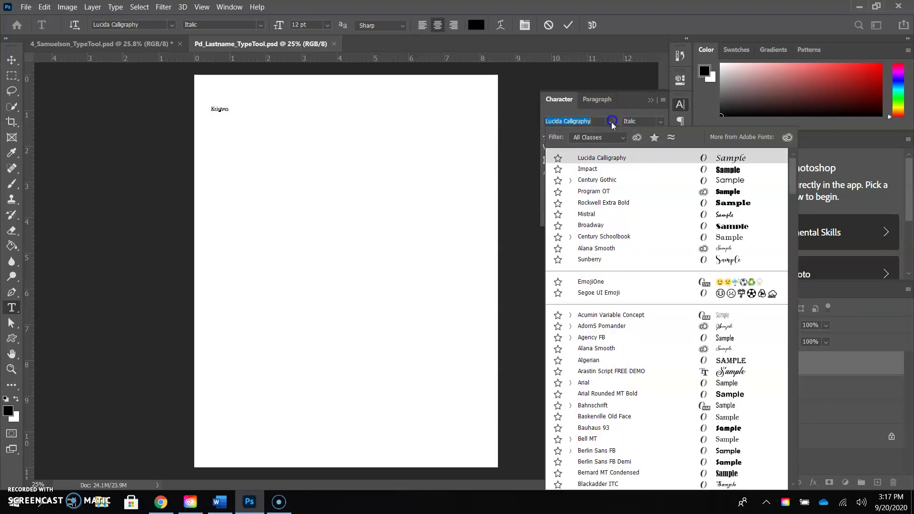
click(591, 230)
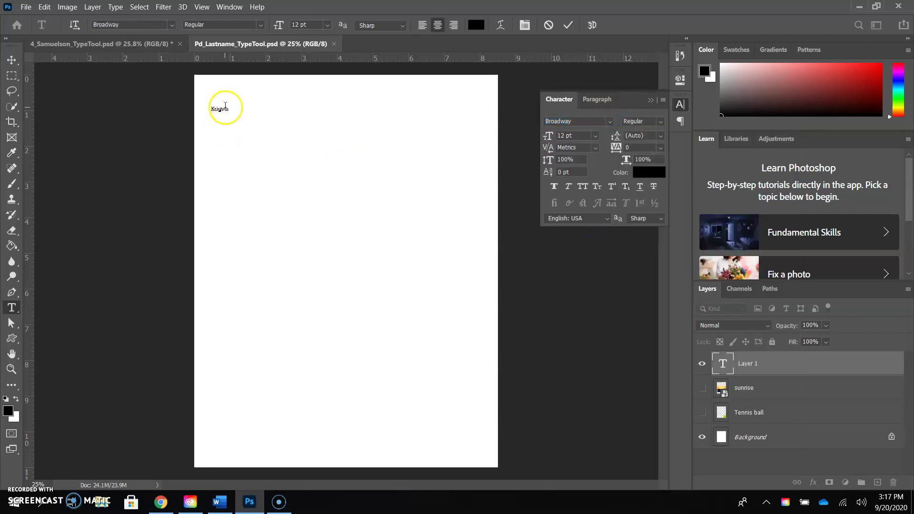
- Select the whole name within the text and set its font to Lovely_sunday_Demo
double_click(222, 110)
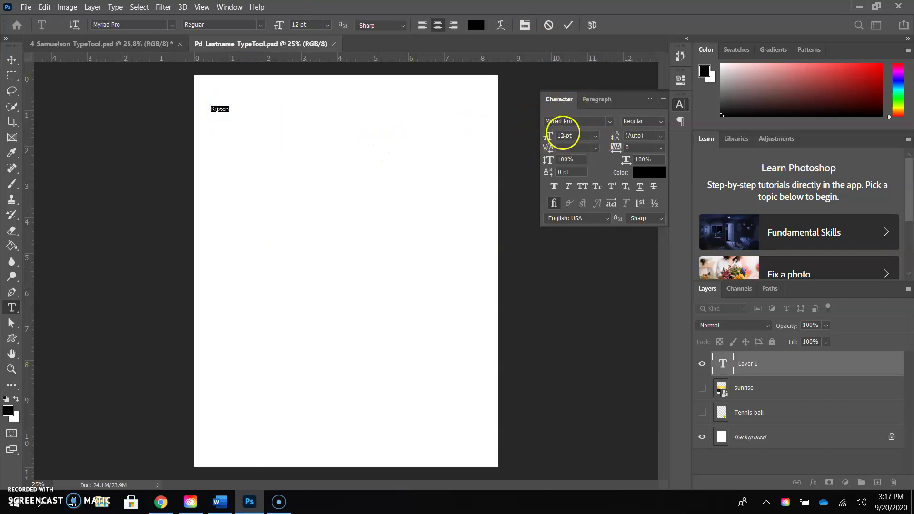
click(611, 122)
scroll(610, 153, up, 1)
click(611, 165)
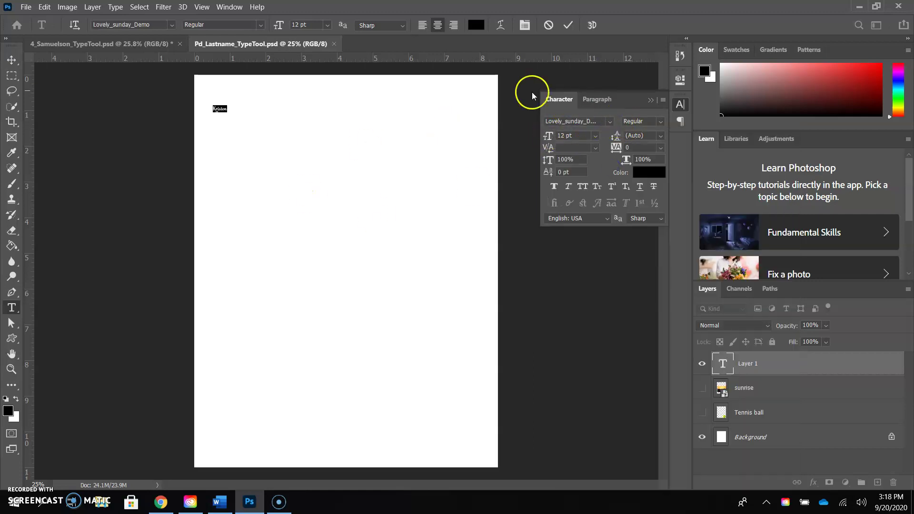
- Commit the text by switching to the Move tool, and set the selected name layer's font to Broadway
click(12, 59)
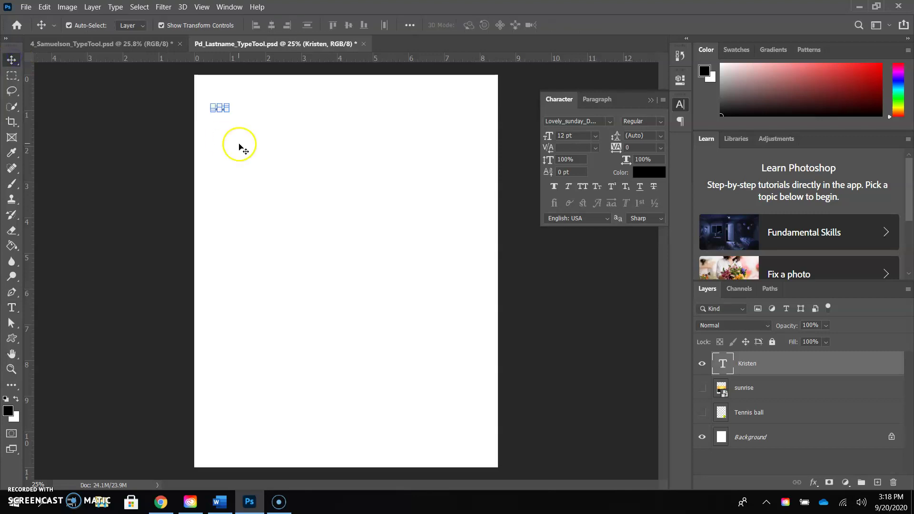
click(251, 231)
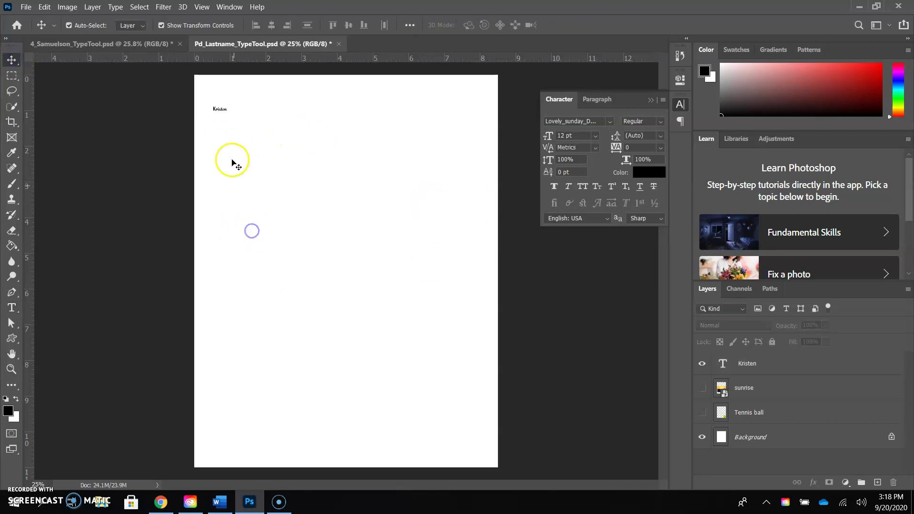
click(221, 109)
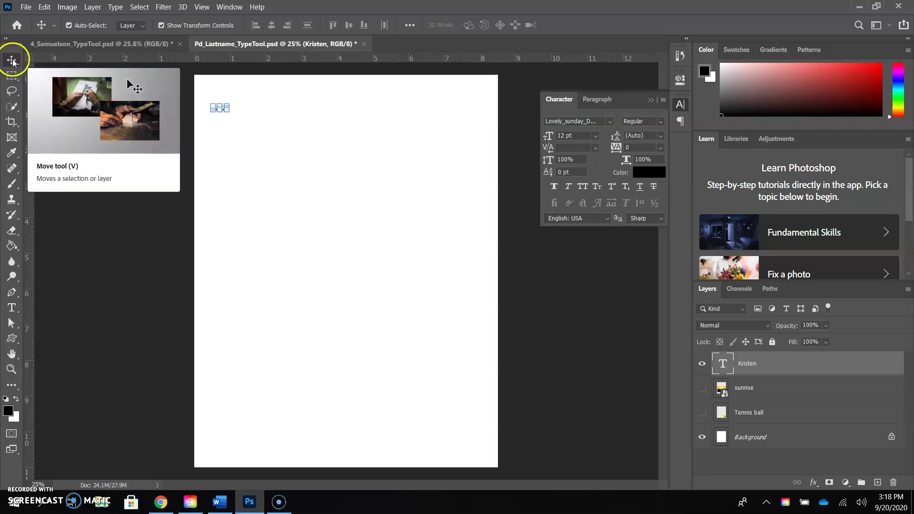
click(611, 121)
click(609, 170)
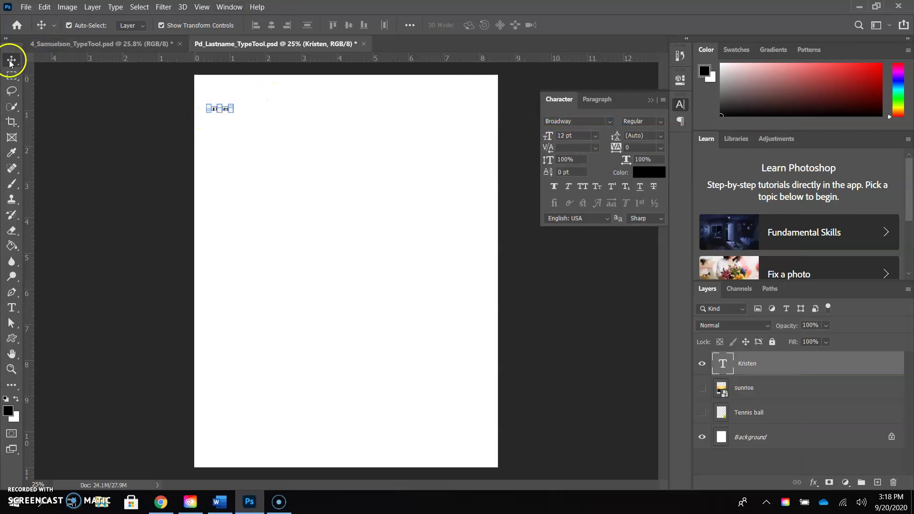
- Select all of the name's text for editing and change its color to bright red
key(ctrl+t)
click(225, 110)
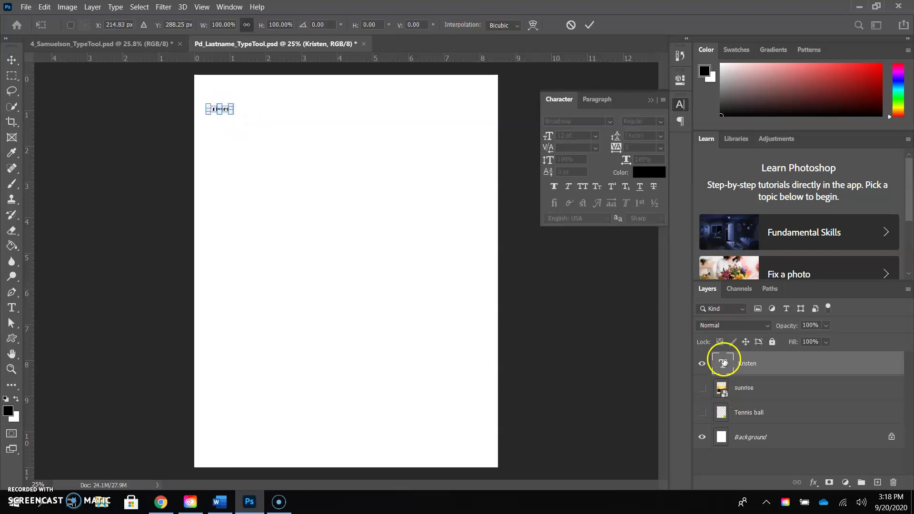
click(723, 364)
double_click(724, 364)
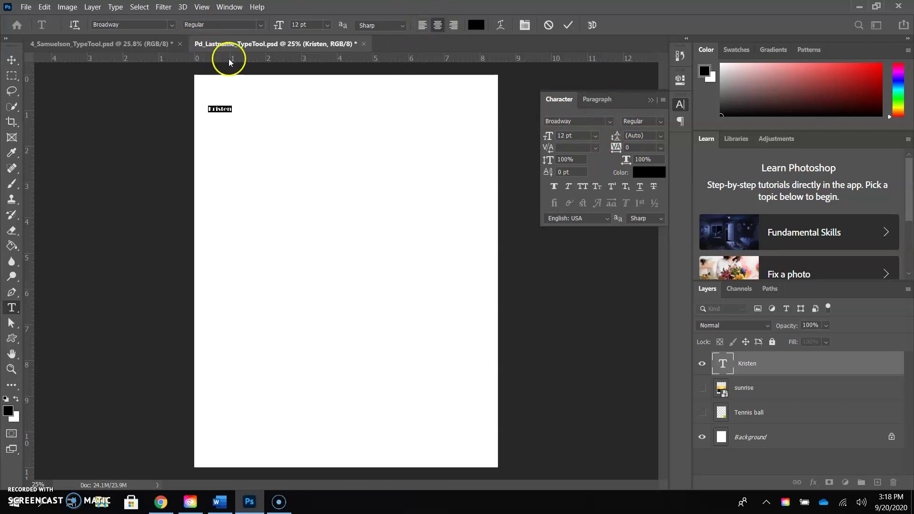
click(481, 25)
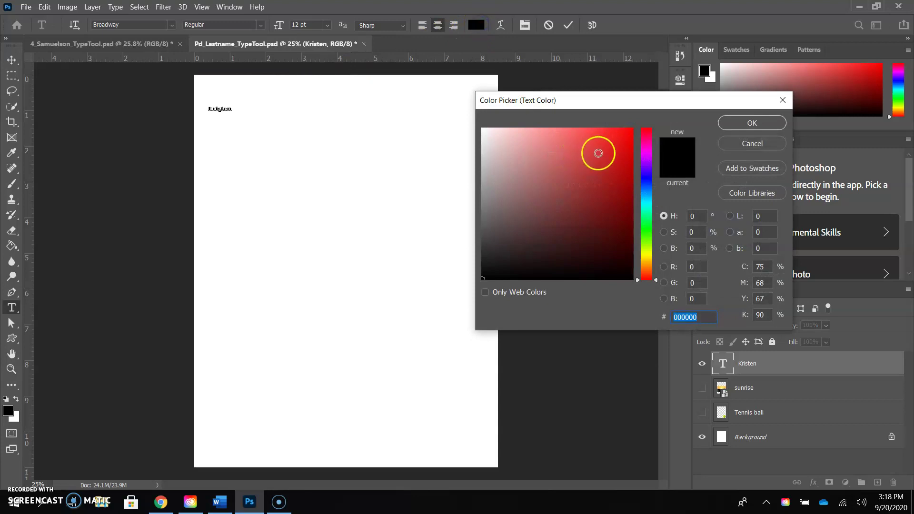
click(623, 133)
click(729, 124)
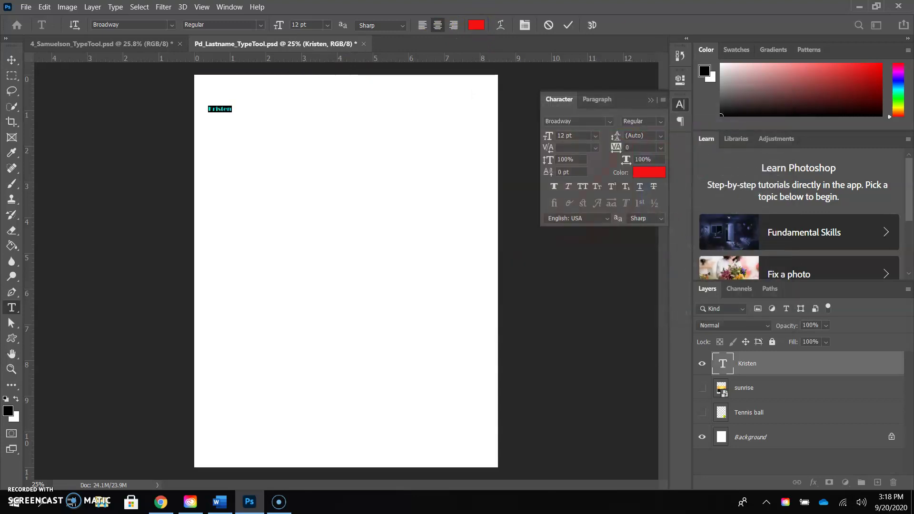
- Set the selected name's font size to 24 pt
click(297, 25)
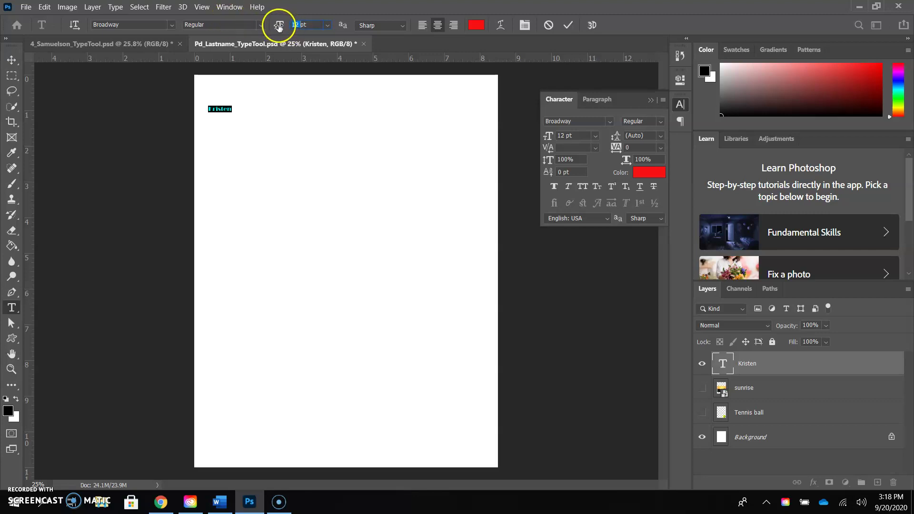
click(328, 25)
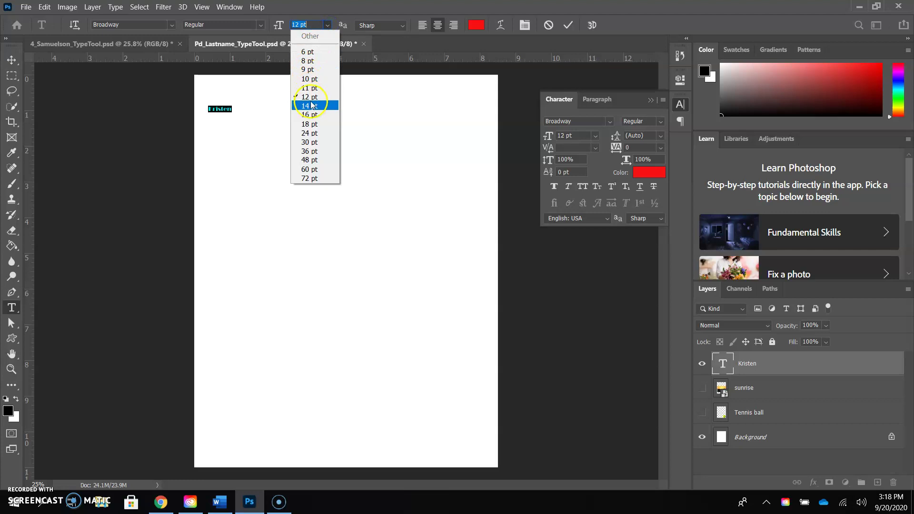
click(315, 134)
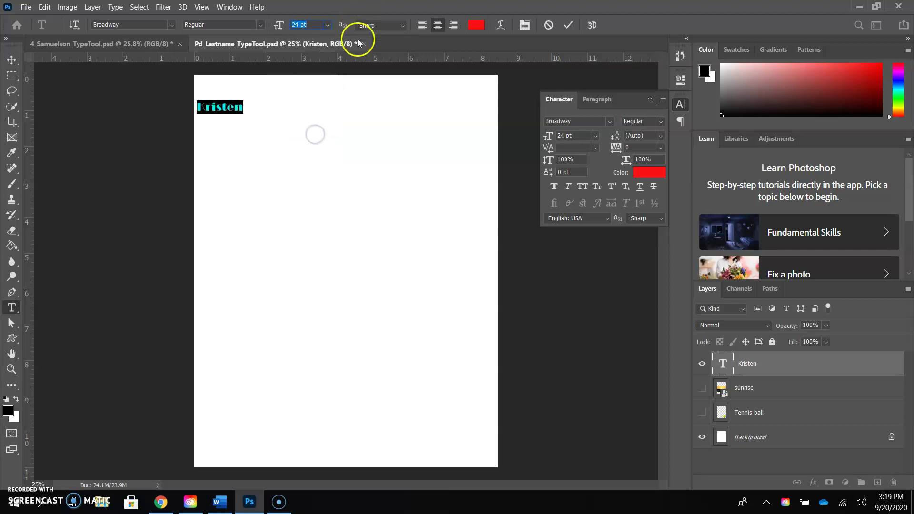
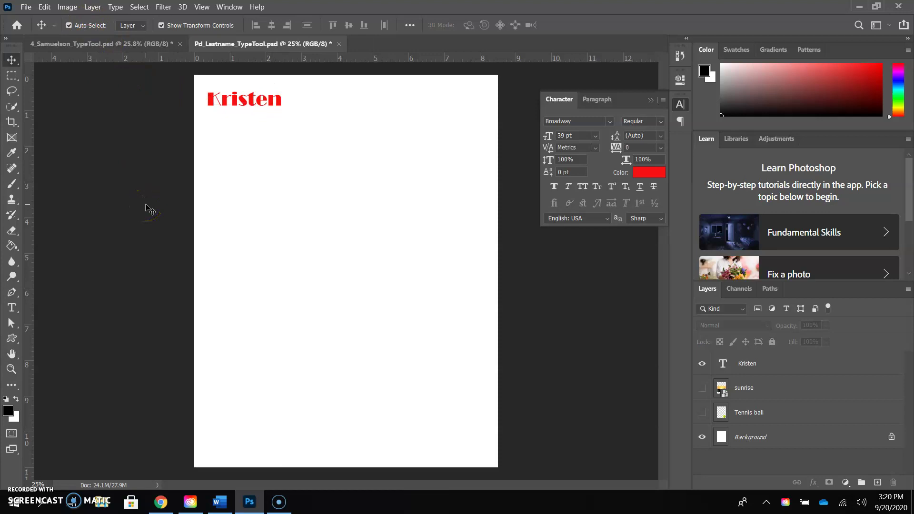
click(147, 203)
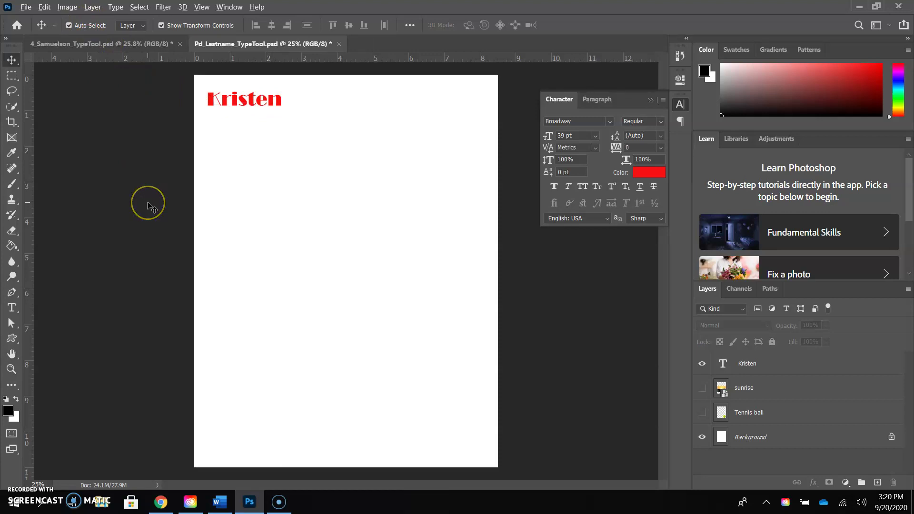
click(385, 14)
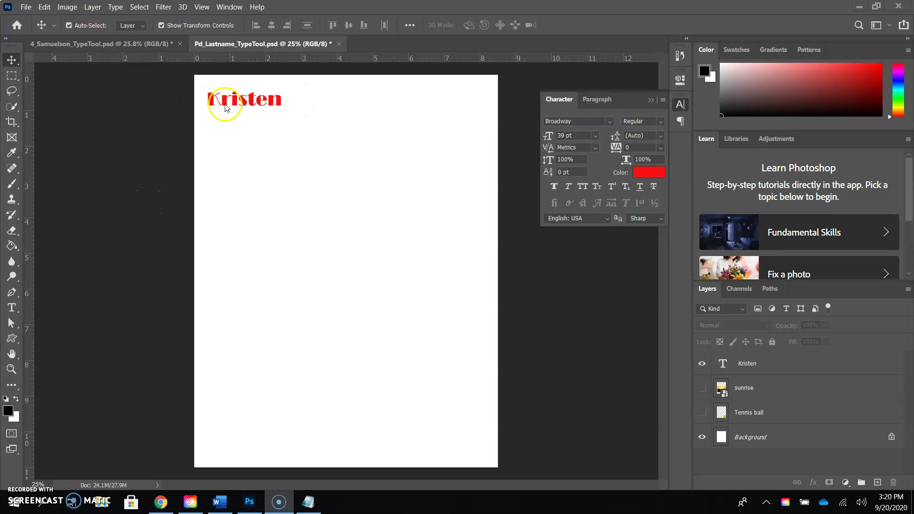
click(13, 309)
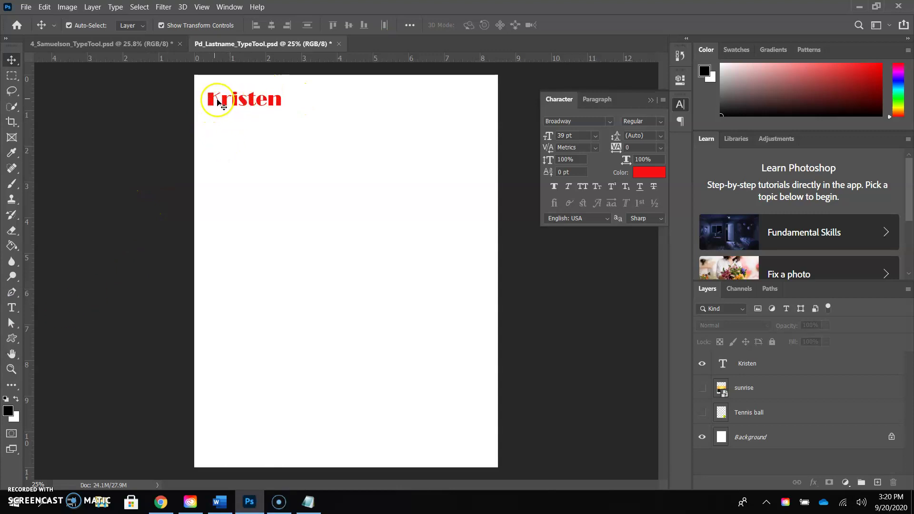
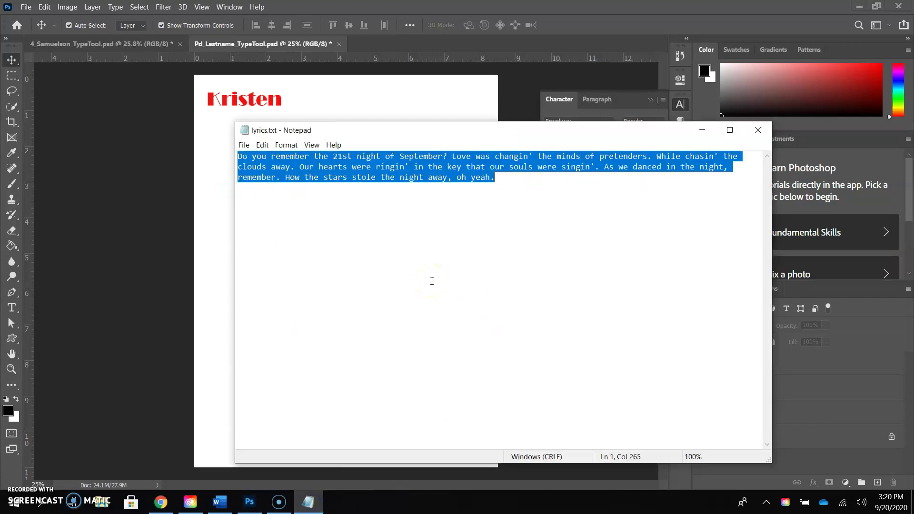
- Return from Notepad to Photoshop and paste the copied lyrics as point text below the name
click(703, 131)
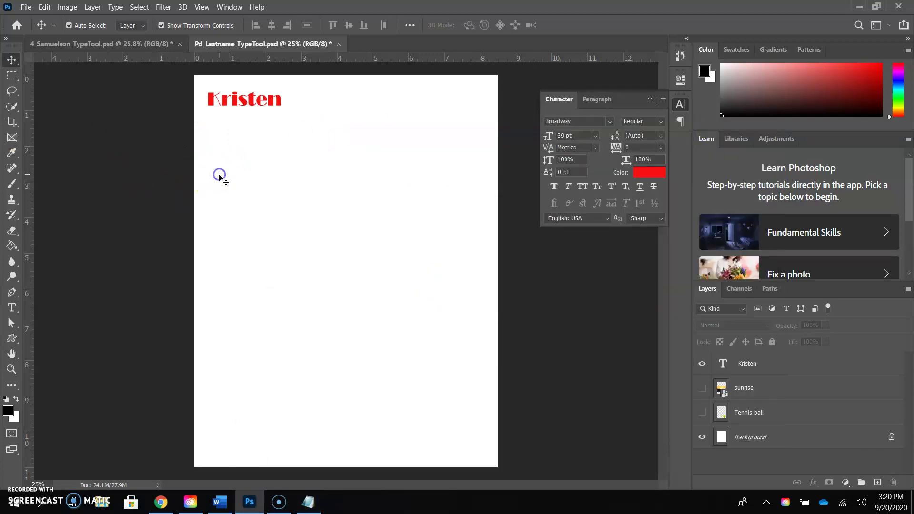
click(12, 308)
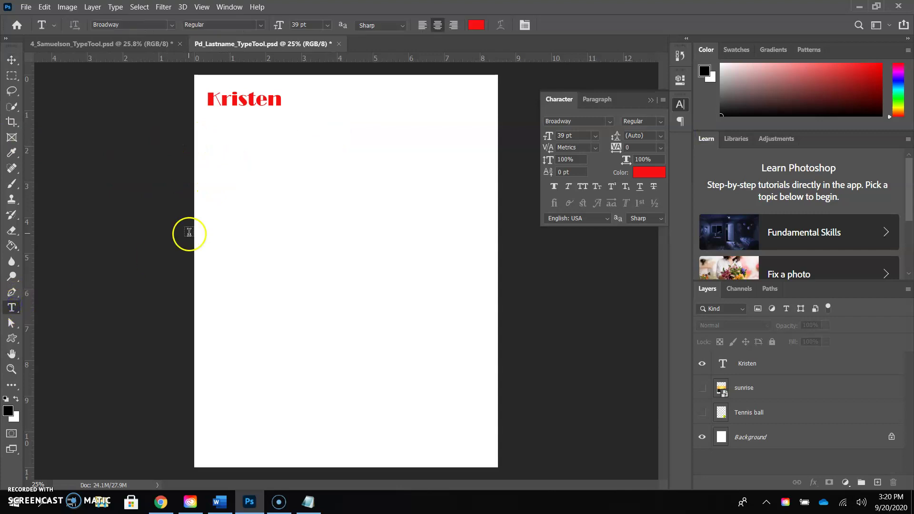
click(216, 184)
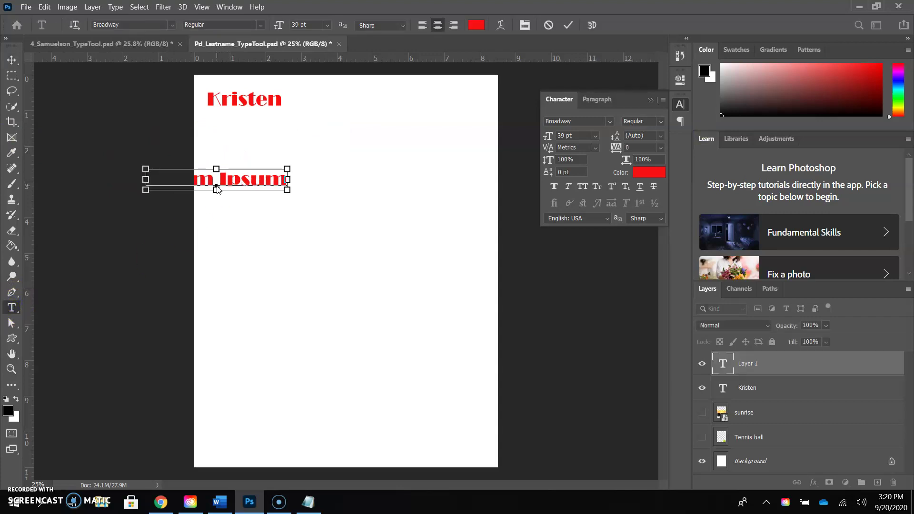
key(ctrl+v)
click(408, 173)
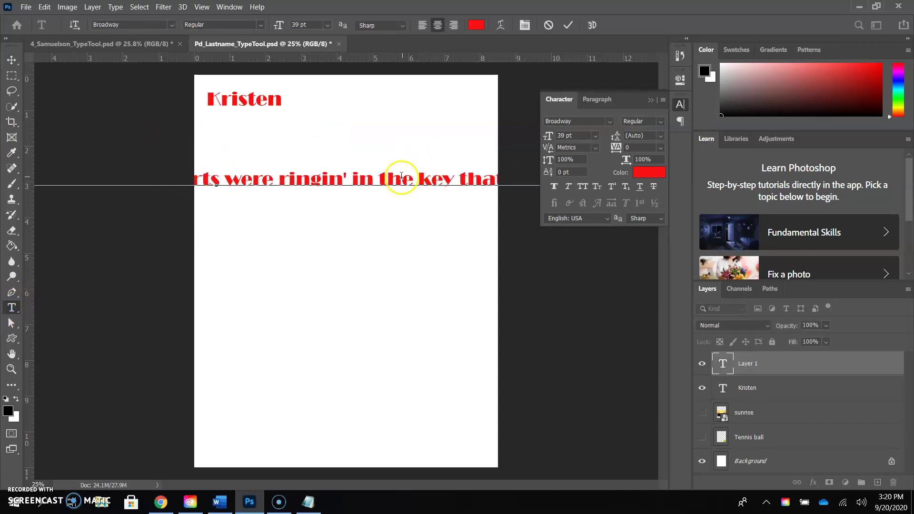
click(475, 175)
- Select the entire pasted lyrics line and reset its character formatting to the defaults
click(656, 100)
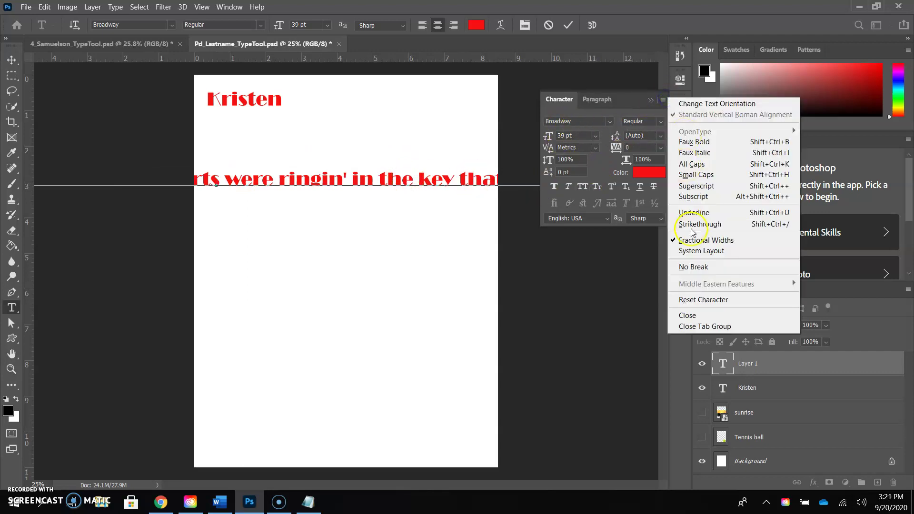
click(695, 299)
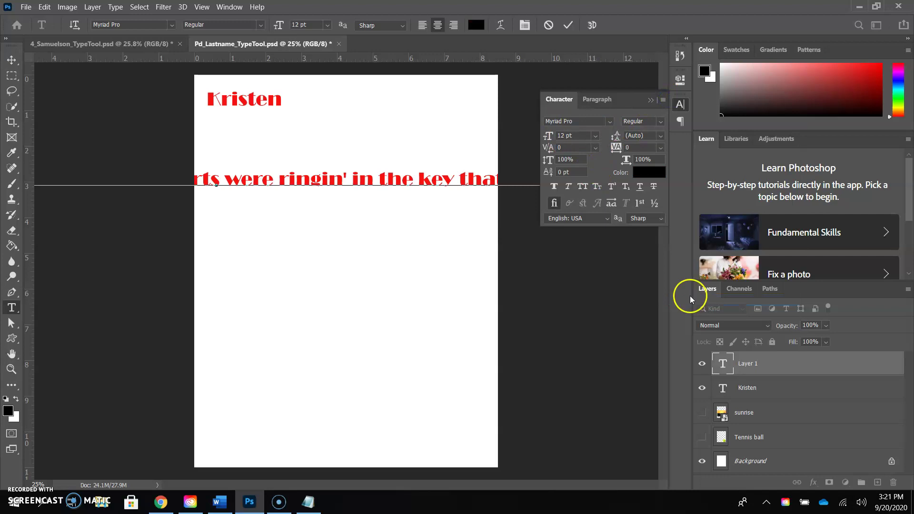
key(ctrl+a)
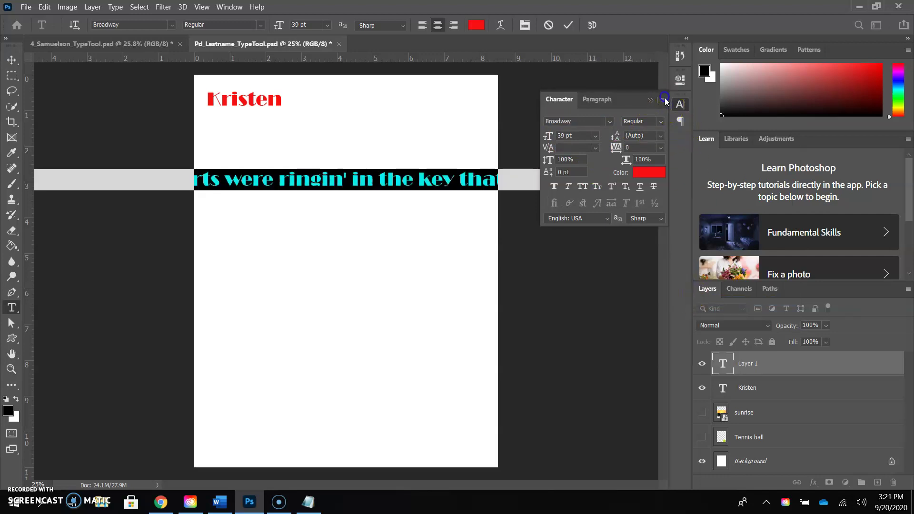
click(664, 99)
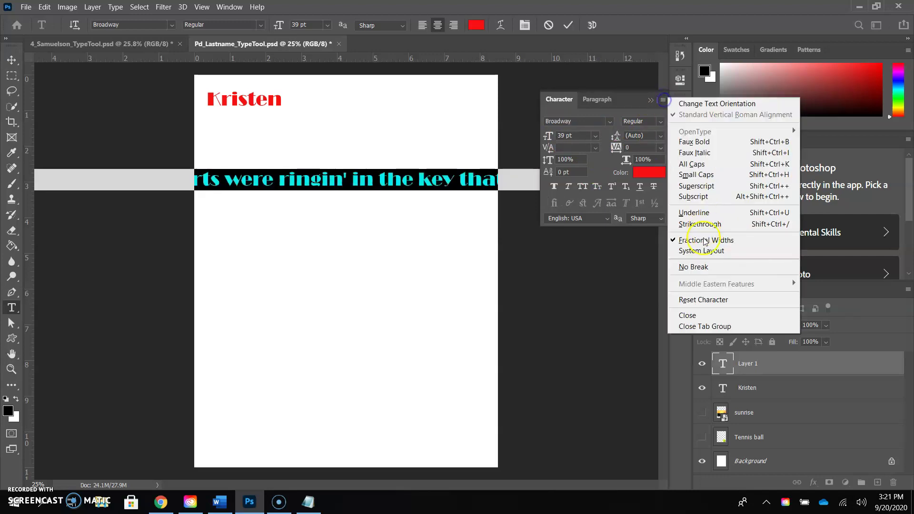
click(703, 300)
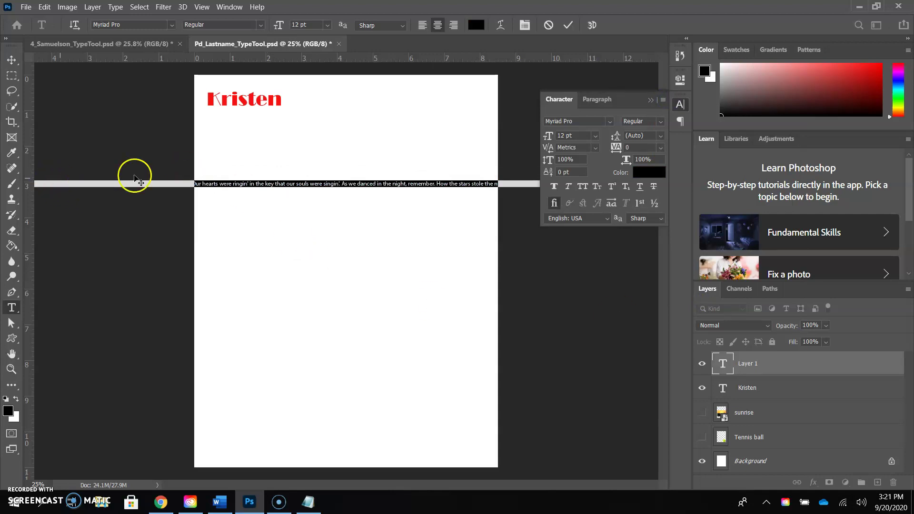
- Commit the single-line lyrics text, move it across and down the page, and delete it
click(12, 59)
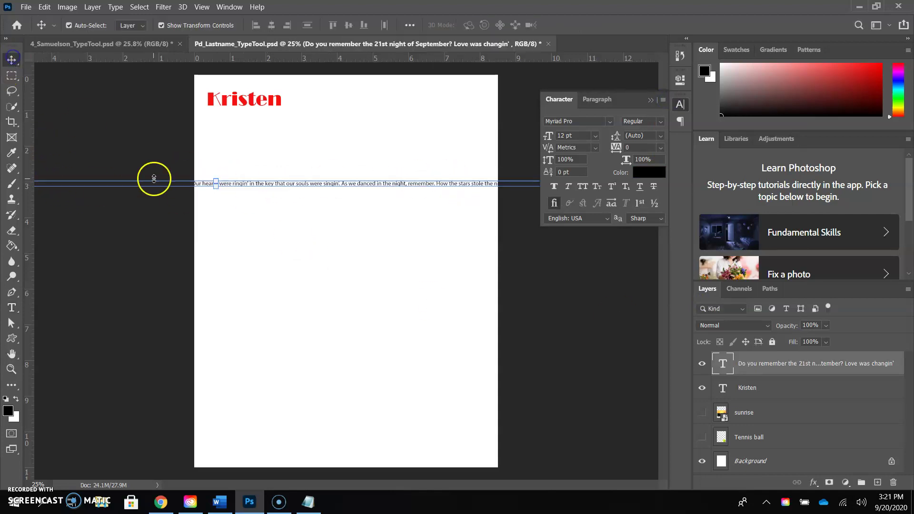
drag(248, 187, 590, 207)
click(497, 208)
drag(497, 208, 216, 247)
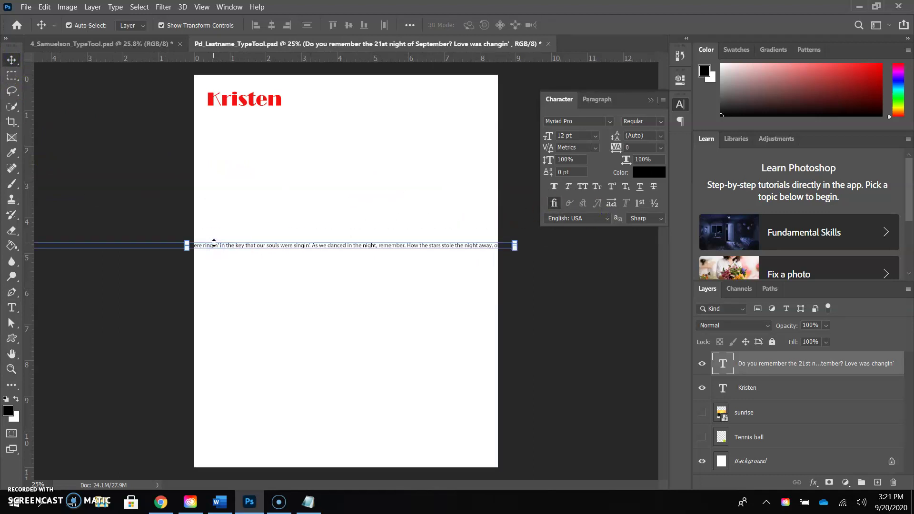
key(Delete)
- Draw a paragraph text box about 4.77 in wide and 2.45 in high beside the name, and reset its character formatting
click(12, 309)
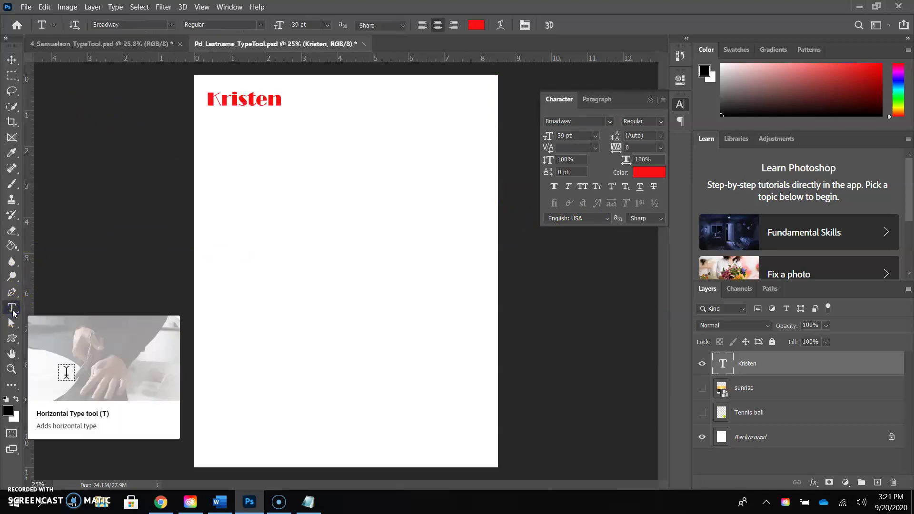
drag(315, 91, 486, 179)
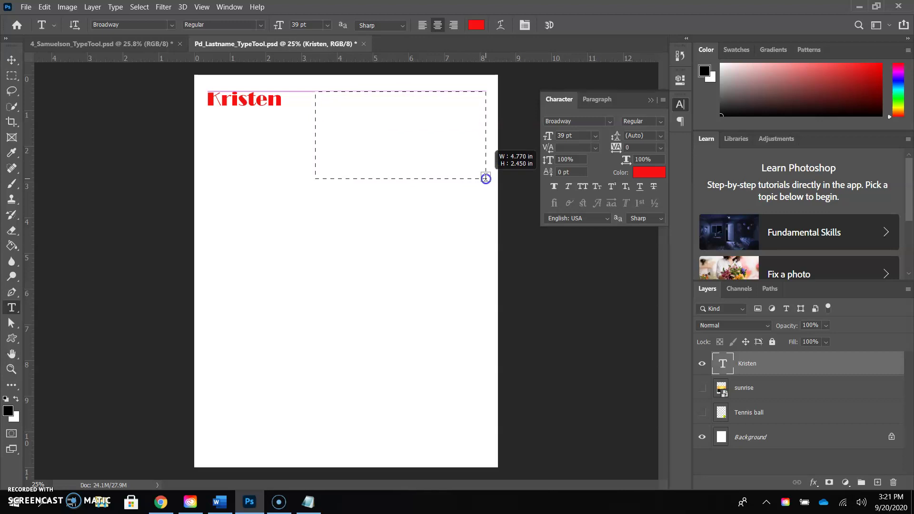
drag(486, 179, 486, 178)
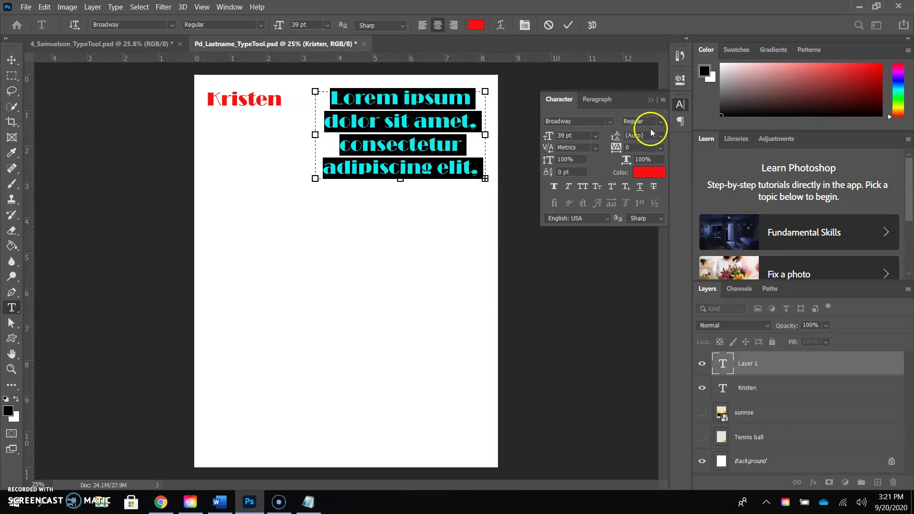
click(662, 100)
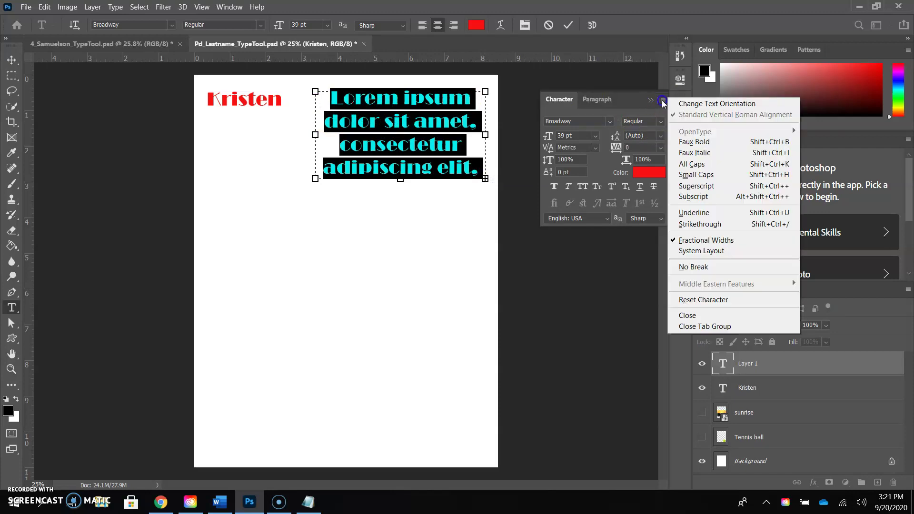
click(704, 300)
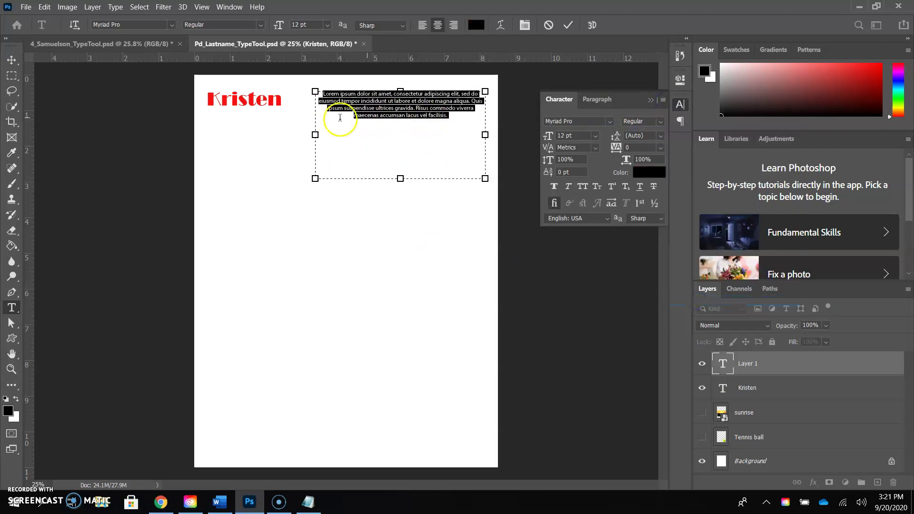
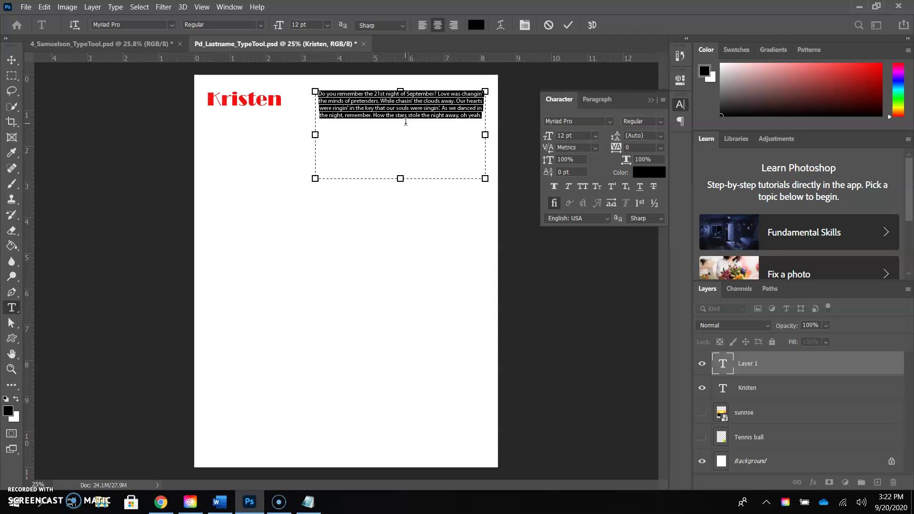
- Set the selected lyrics paragraph's font to Century Gothic Regular
click(610, 122)
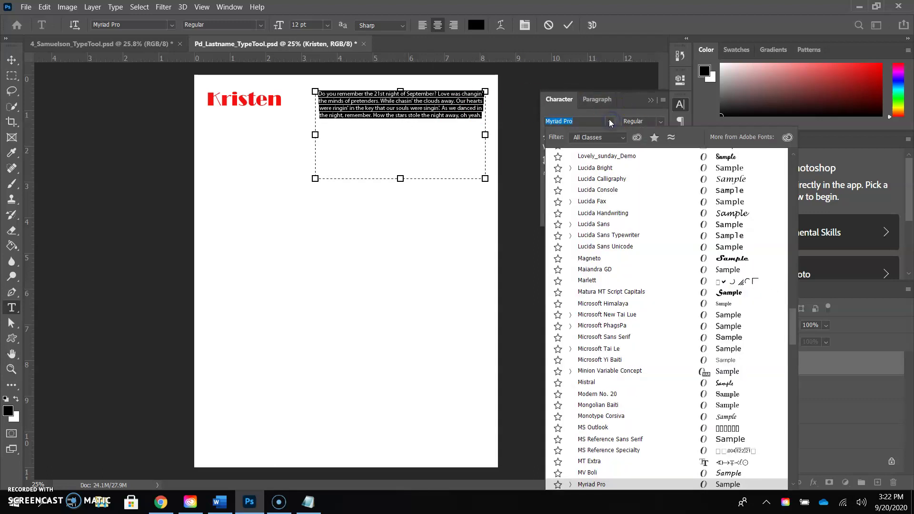
drag(793, 327, 801, 208)
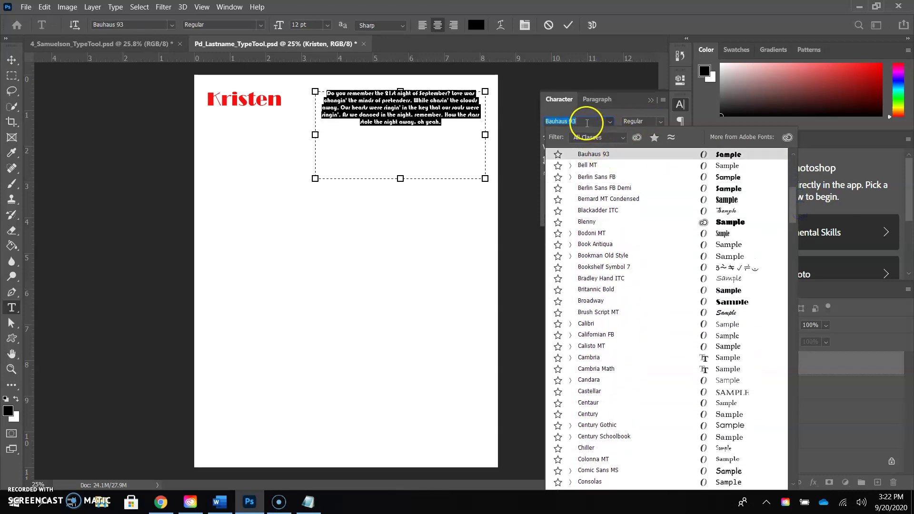
text(cent)
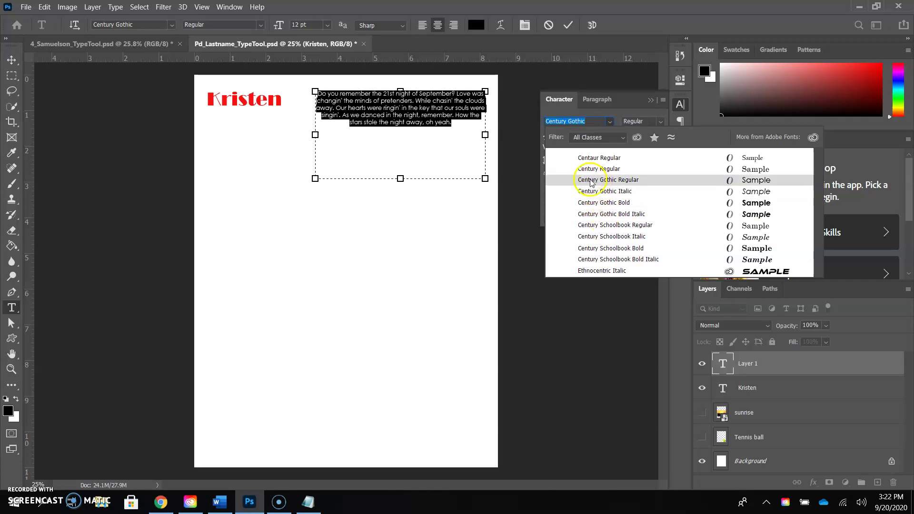
click(624, 181)
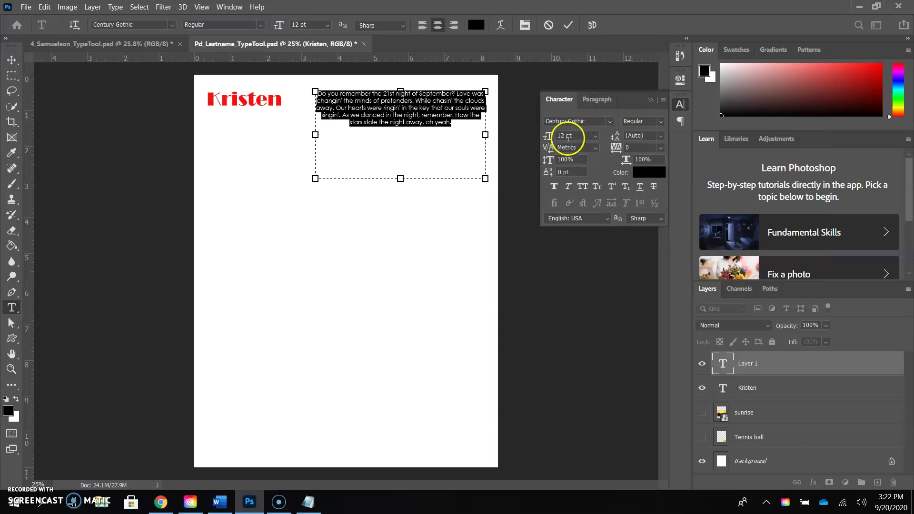
- Increase the lyrics paragraph's font size to 22 pt
drag(547, 137, 554, 138)
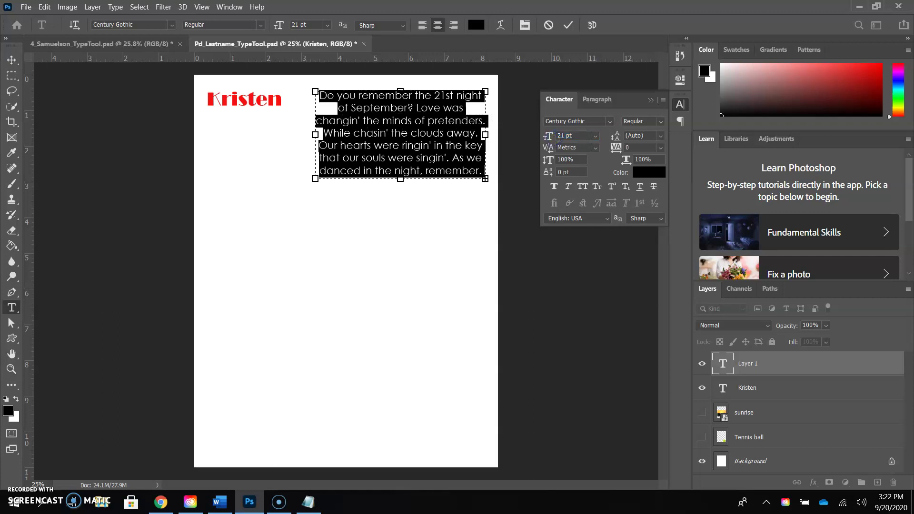
drag(561, 136, 595, 149)
text(22)
key(Return)
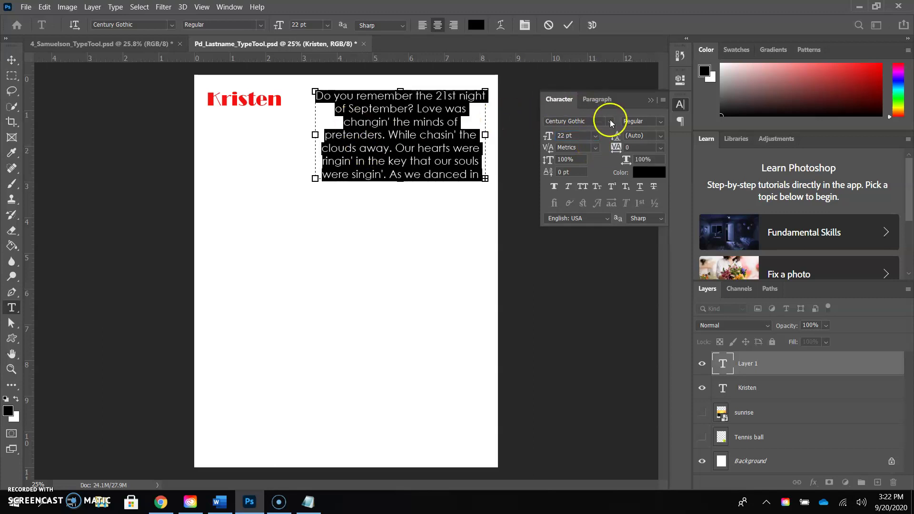
- Try left, center and right alignment on the lyrics paragraph, and settle on justified text with the last line left-aligned
click(592, 99)
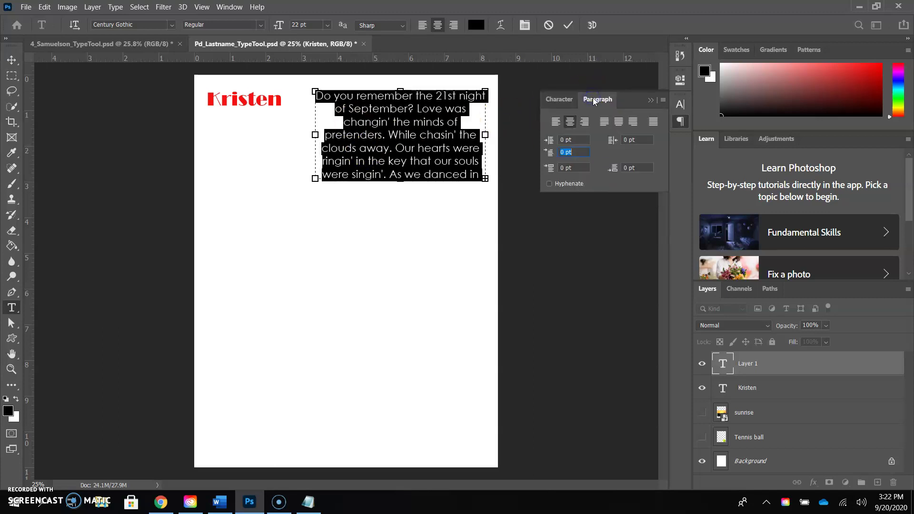
click(571, 122)
click(556, 128)
click(571, 123)
click(586, 123)
click(604, 122)
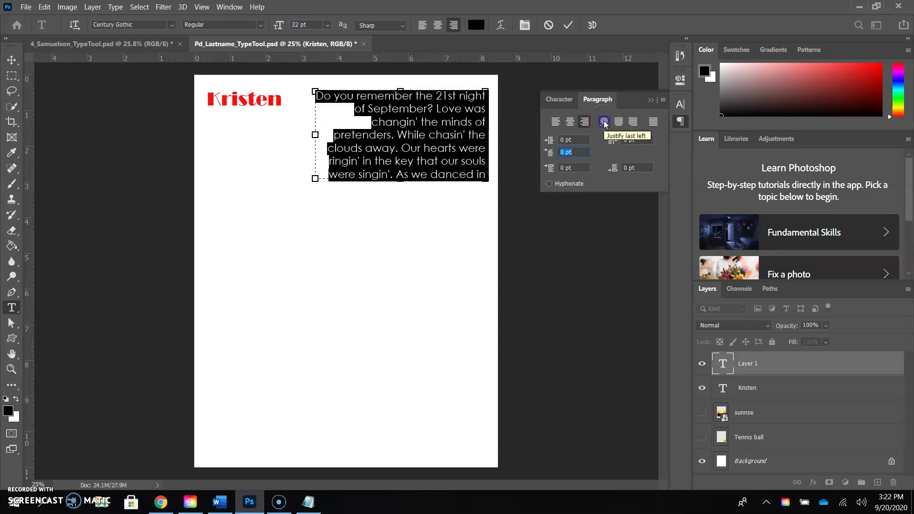
click(604, 123)
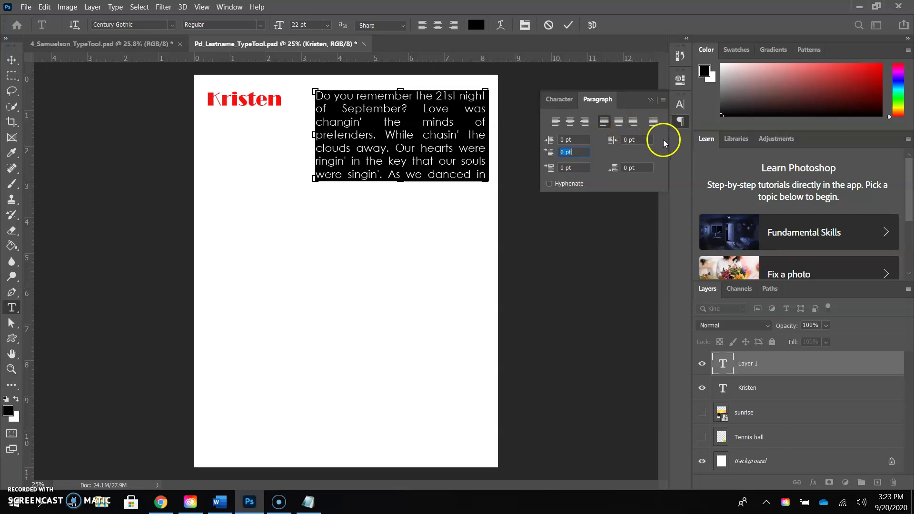
click(604, 122)
- Tighten the lyrics paragraph's leading to 23 pt and commit the text
click(555, 101)
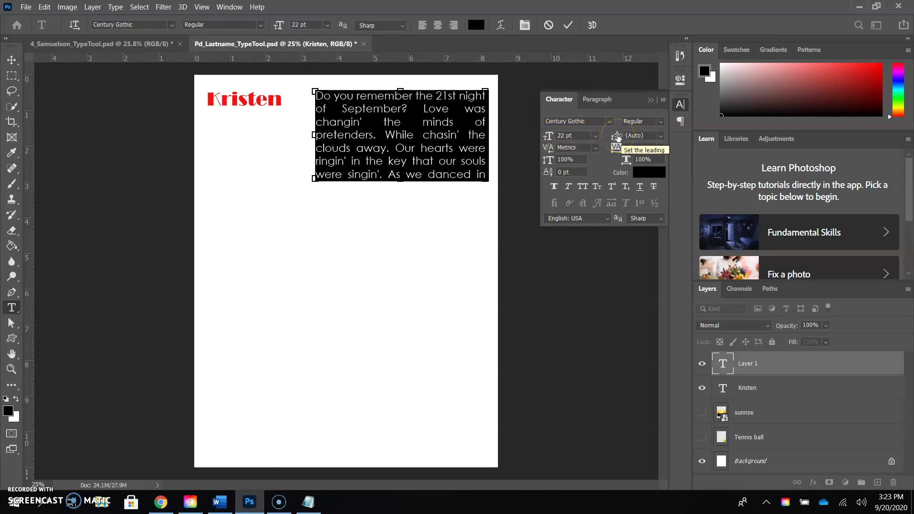
drag(617, 136, 622, 136)
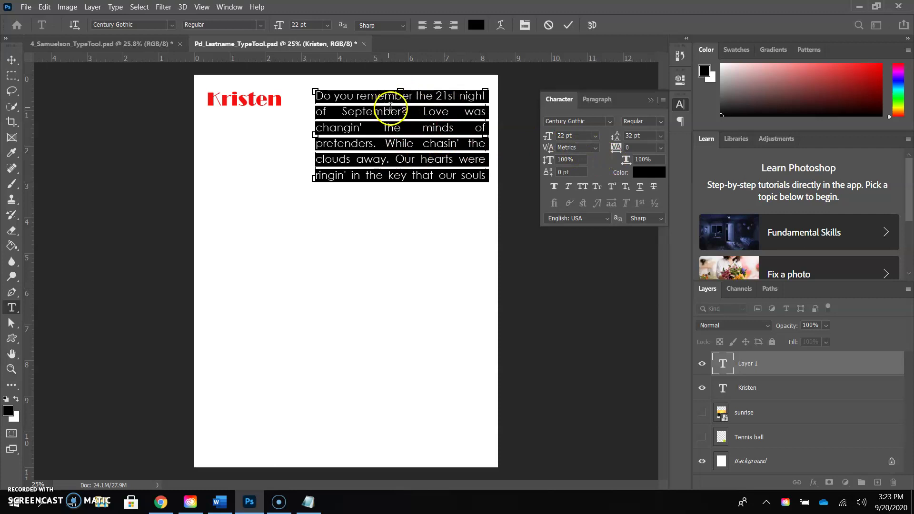
drag(616, 136, 632, 137)
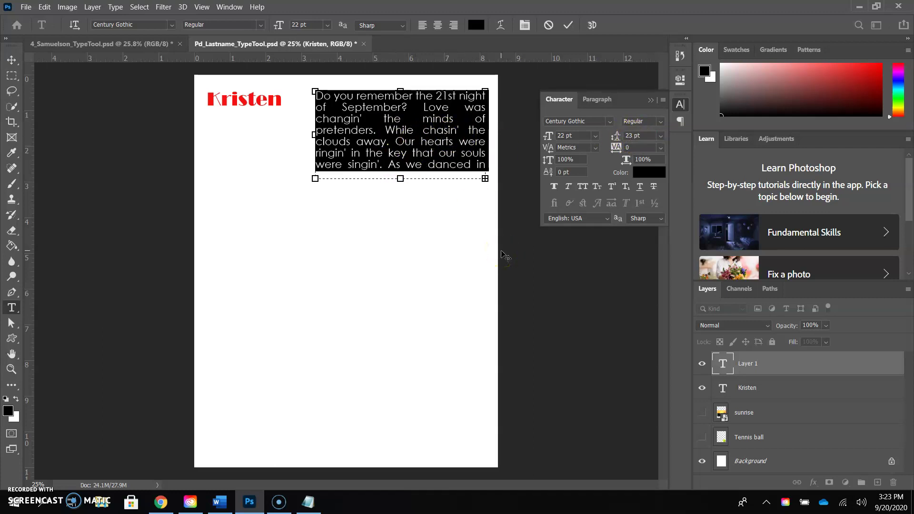
click(11, 60)
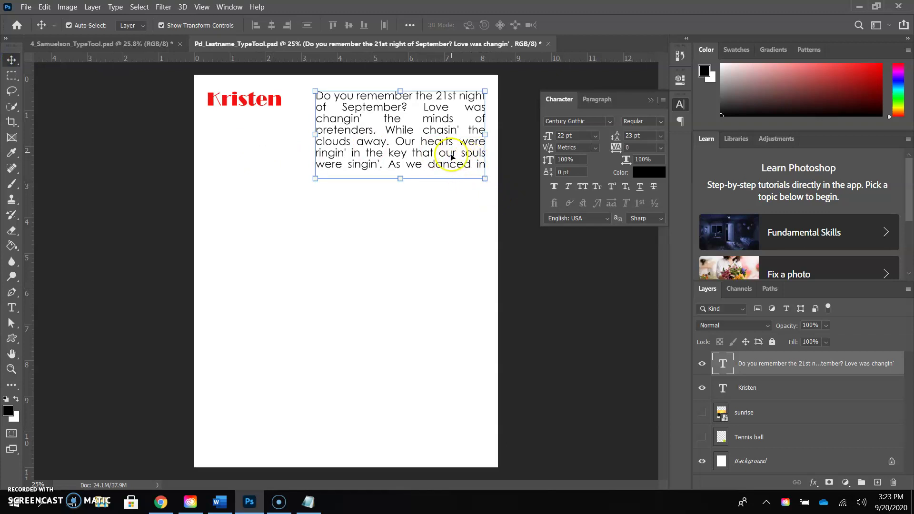
click(472, 222)
click(445, 150)
click(452, 225)
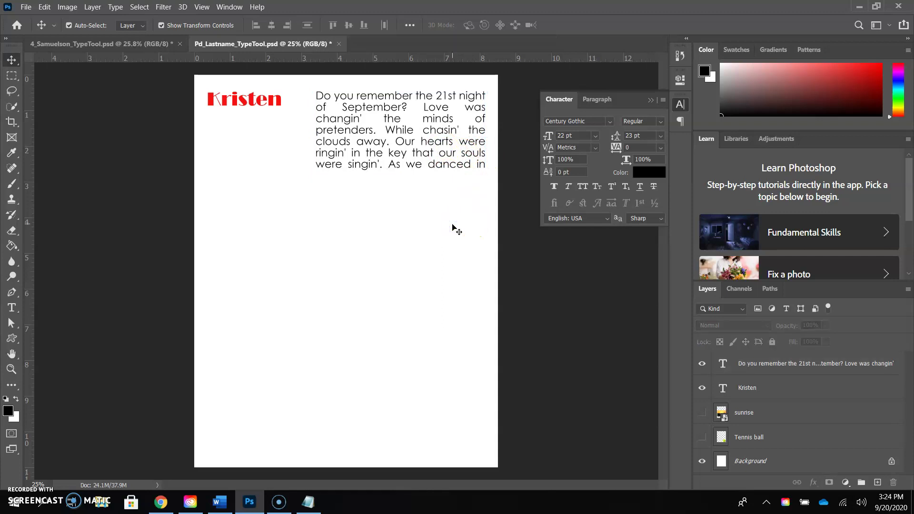
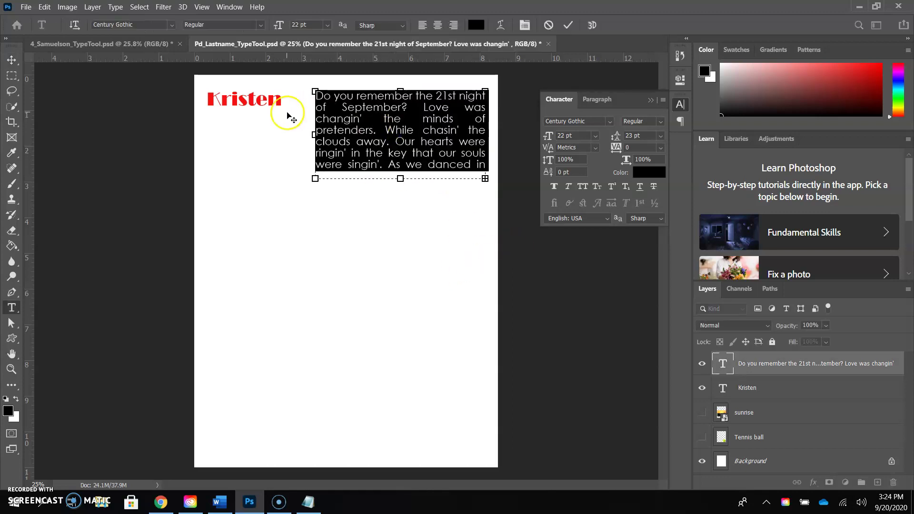
- Try enlarging the committed lyrics paragraph to about 127% with its transform box, and undo the scaling
click(12, 59)
click(355, 220)
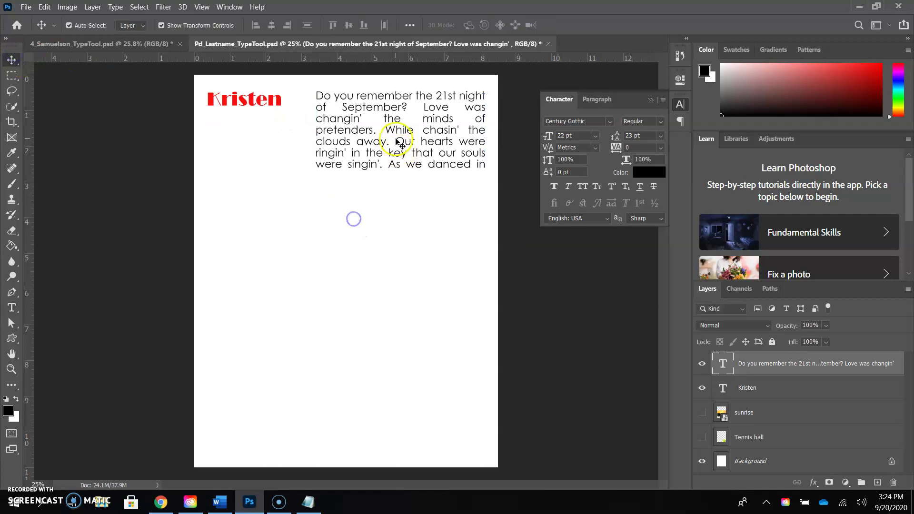
click(397, 142)
click(445, 231)
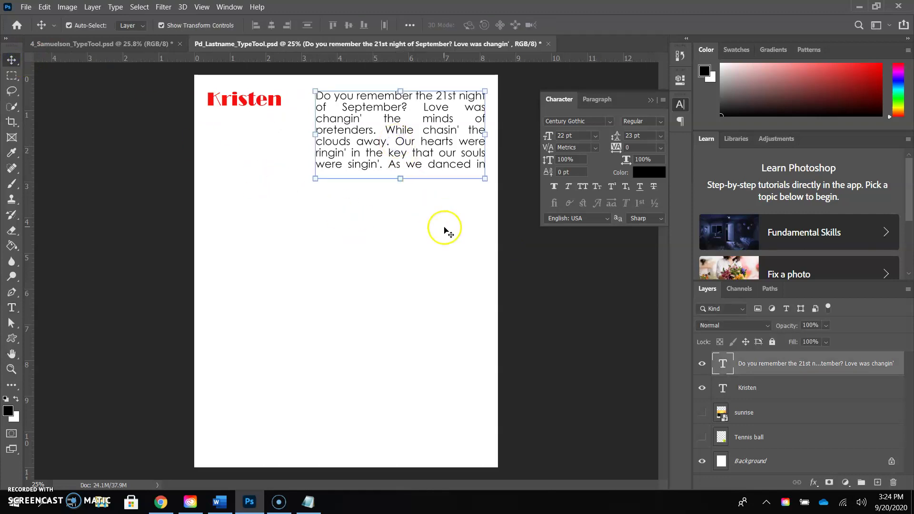
drag(316, 178, 273, 205)
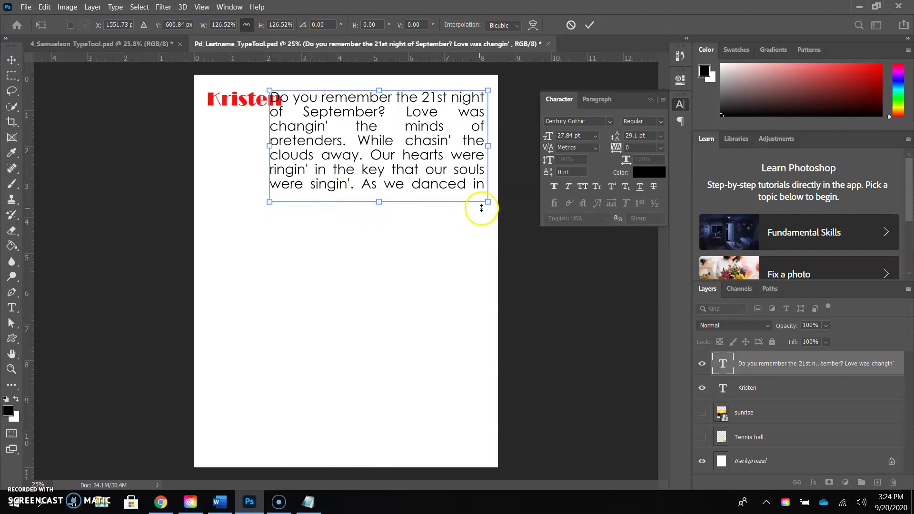
key(ctrl+z)
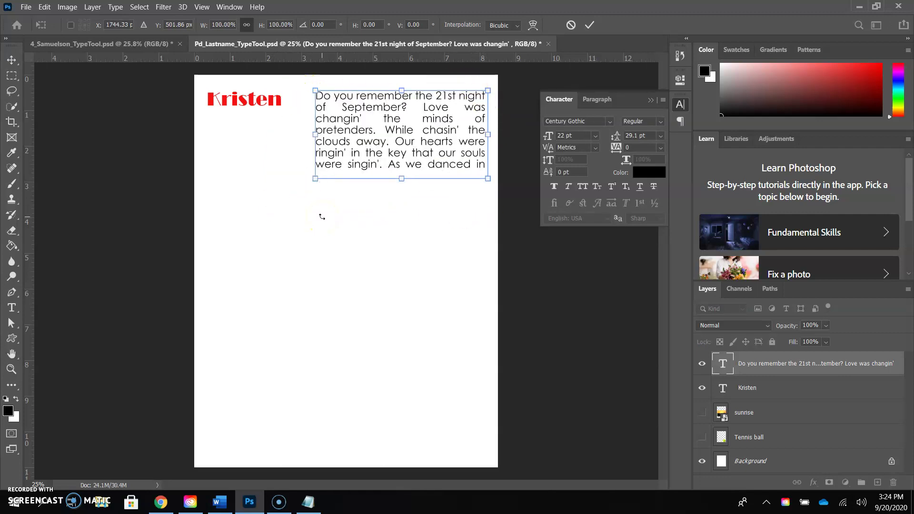
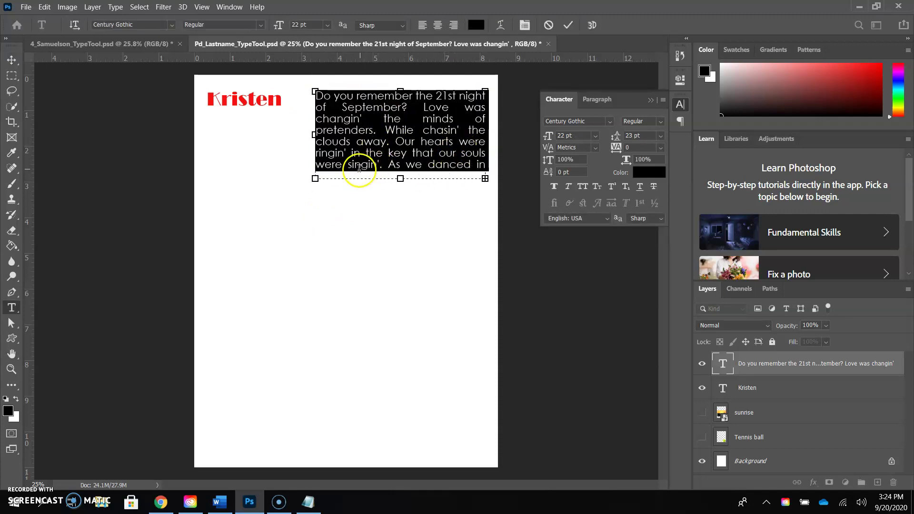
- Extend the lyrics text box downward until it holds all the lyrics, and commit the text
drag(401, 180, 406, 209)
click(457, 232)
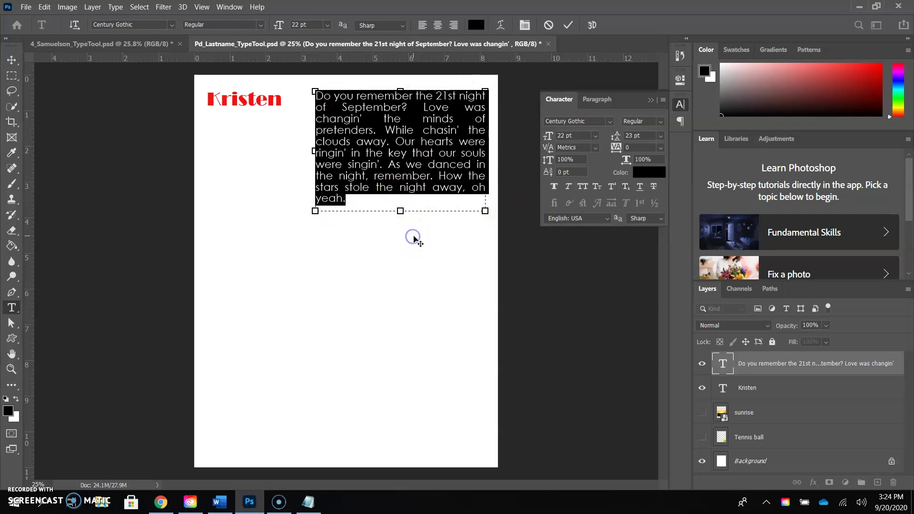
click(11, 59)
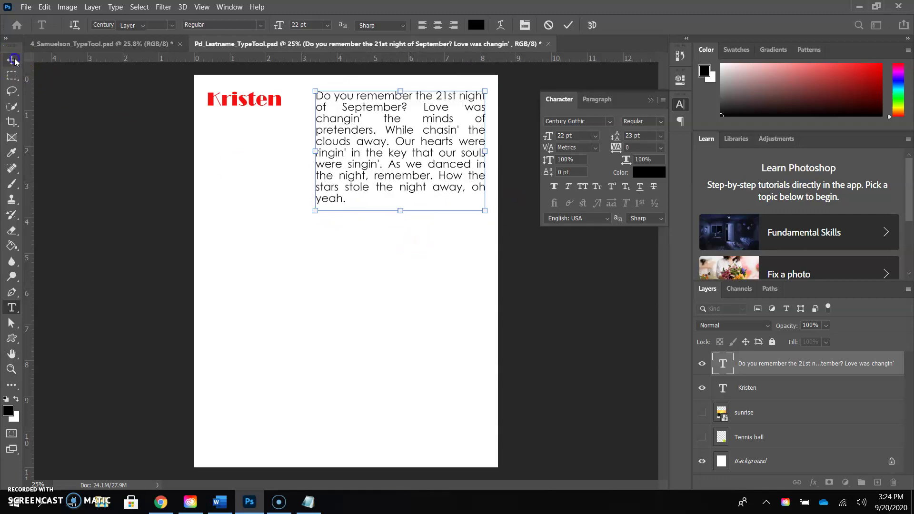
- Try scaling the extended lyrics text box to about 108%, undo the scaling, and leave text editing
click(363, 174)
click(363, 174)
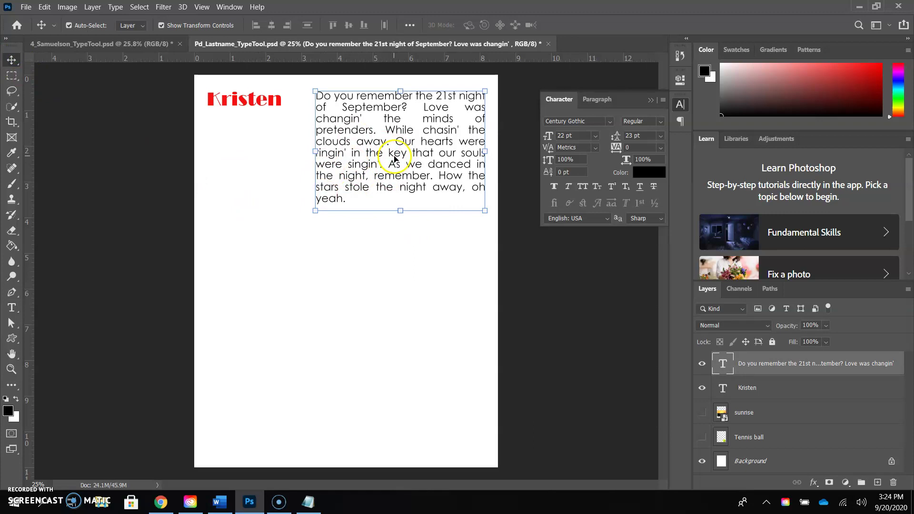
drag(317, 211, 303, 224)
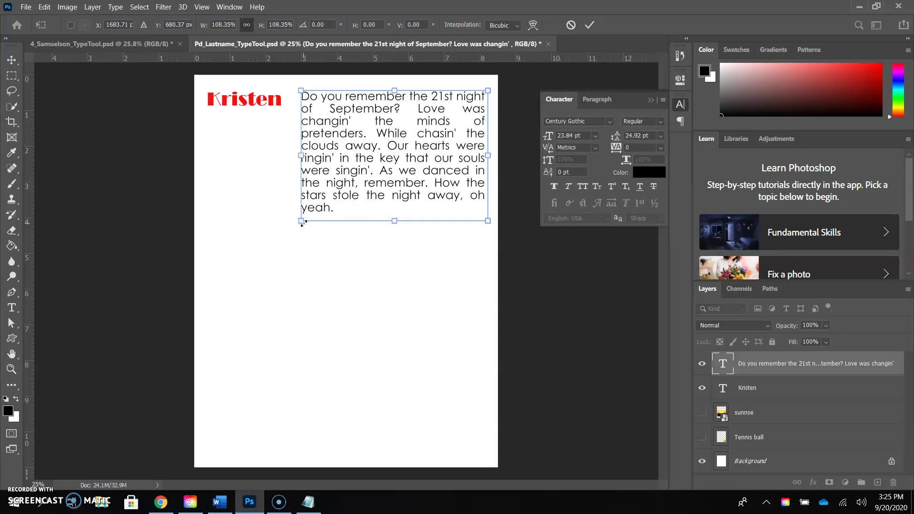
key(ctrl+z)
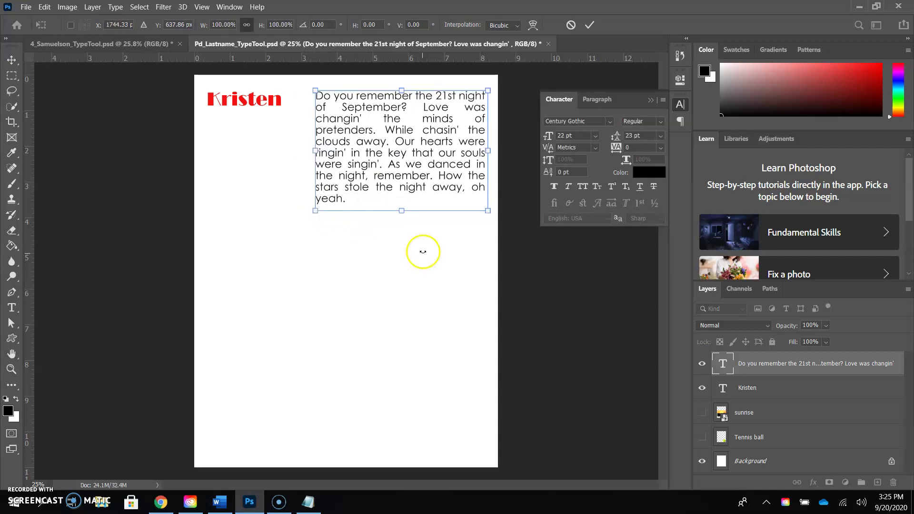
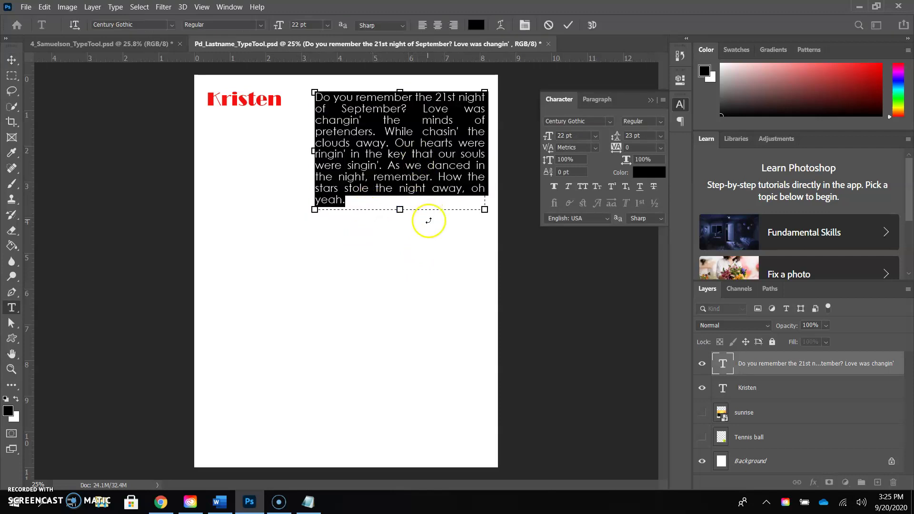
click(13, 61)
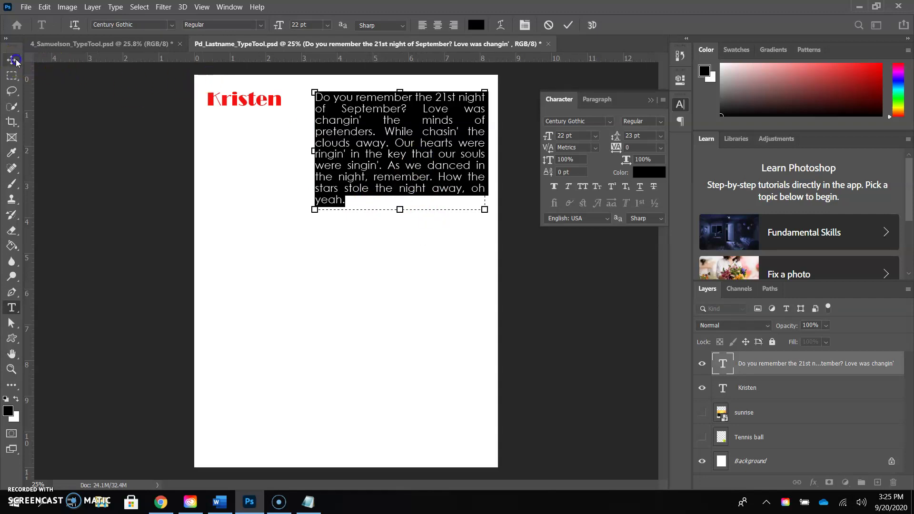
- Move the lyrics paragraph slightly up toward the page's top edge and deselect it
click(359, 240)
drag(404, 179, 406, 169)
click(473, 262)
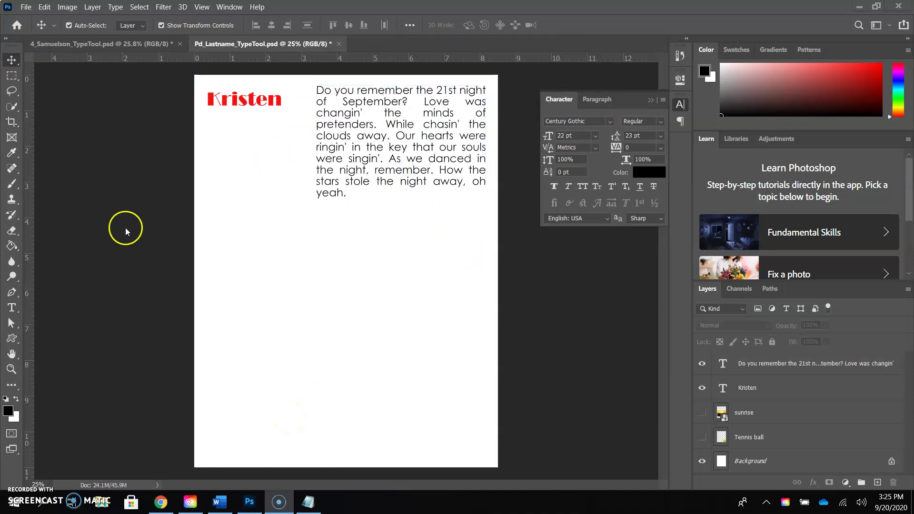
- Add vertical text reading LAMAR CONSOLIDATED in Impact Regular below the first name, near the page's left edge
drag(11, 308, 57, 322)
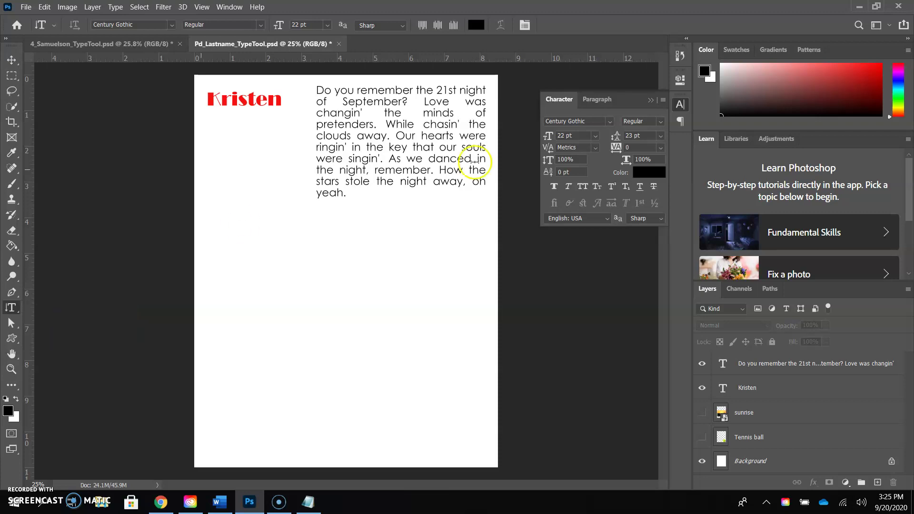
click(596, 121)
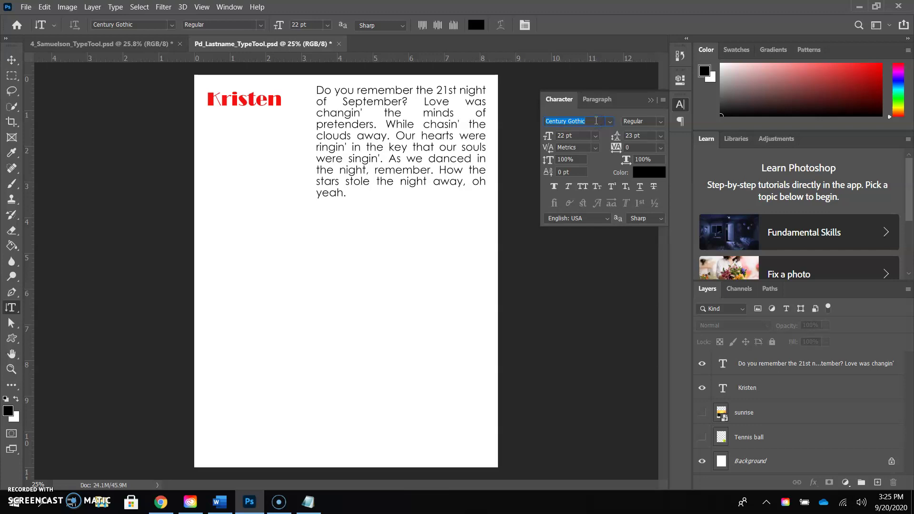
text(imp)
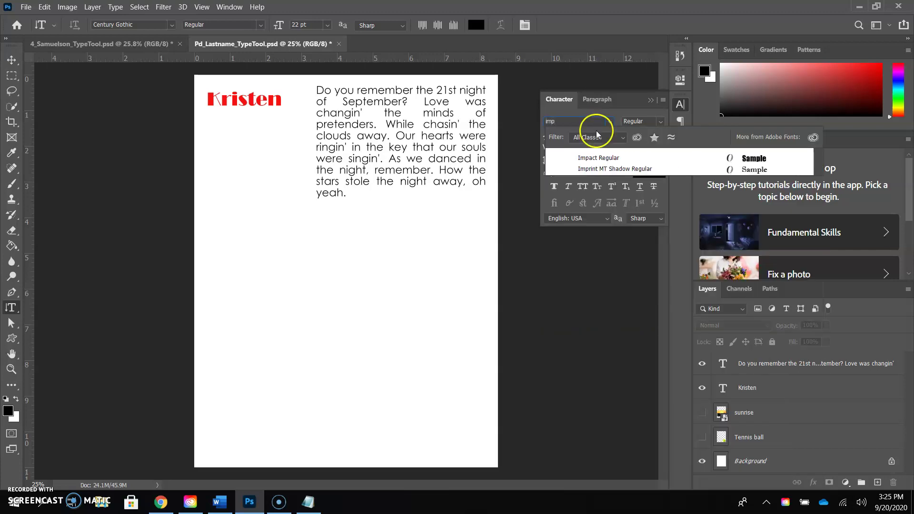
click(600, 158)
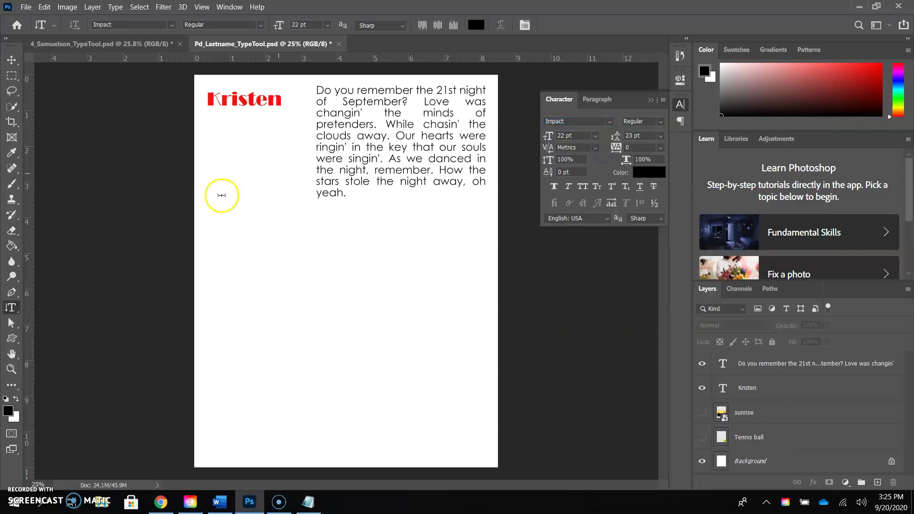
click(209, 128)
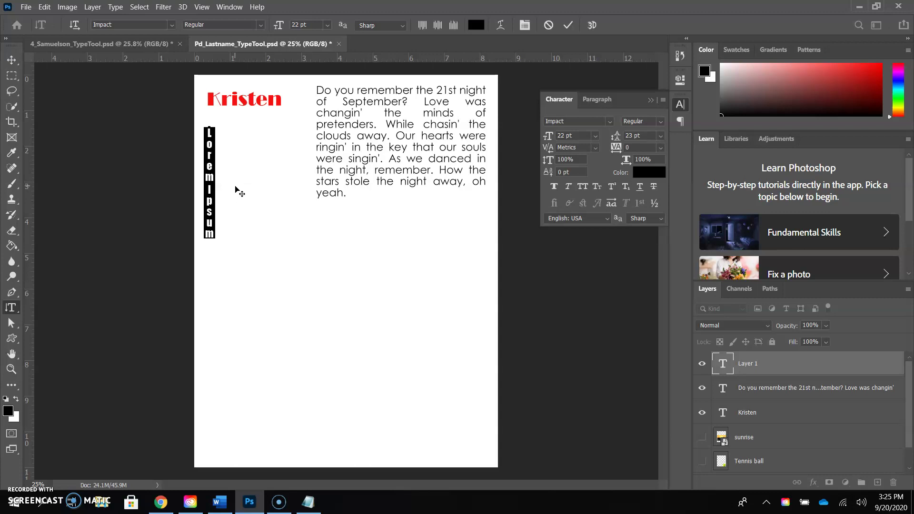
text(CAMA)
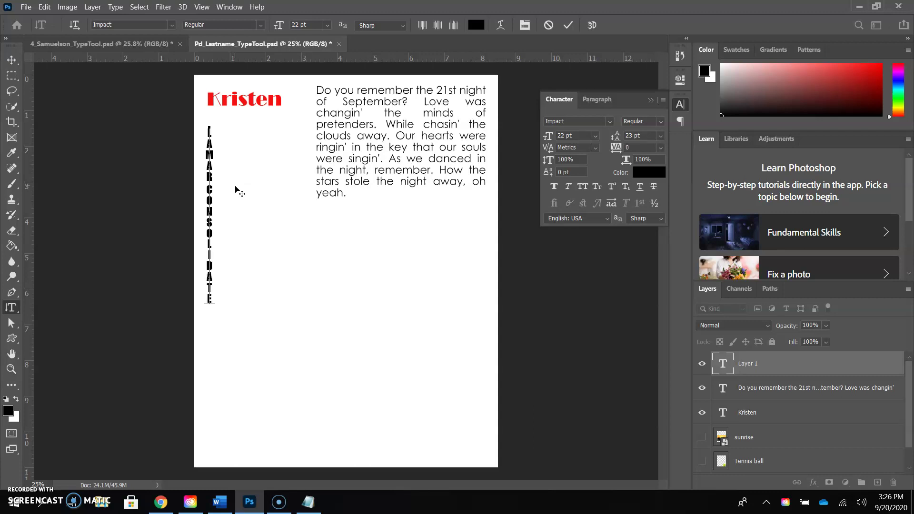
- Set the whole vertical LAMAR CONSOLIDATED text to 30 pt and commit it
key(ctrl+a)
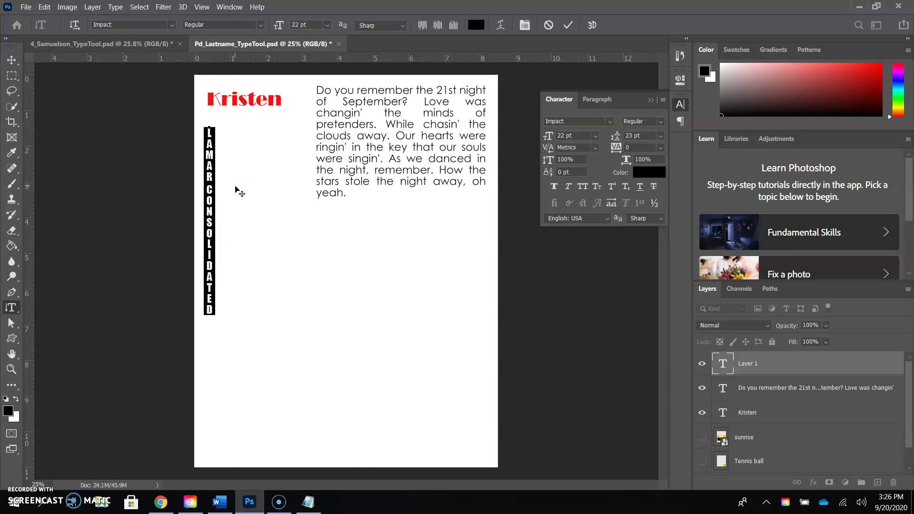
click(561, 135)
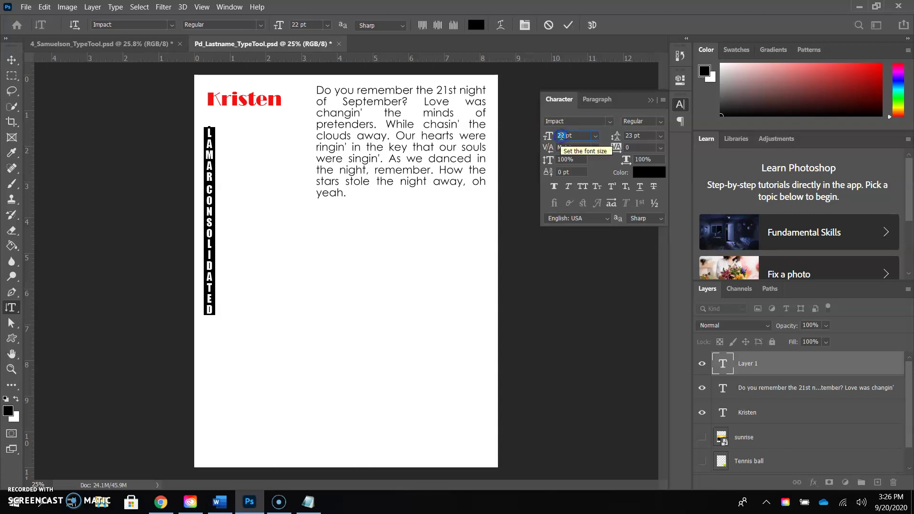
text(30)
key(Return)
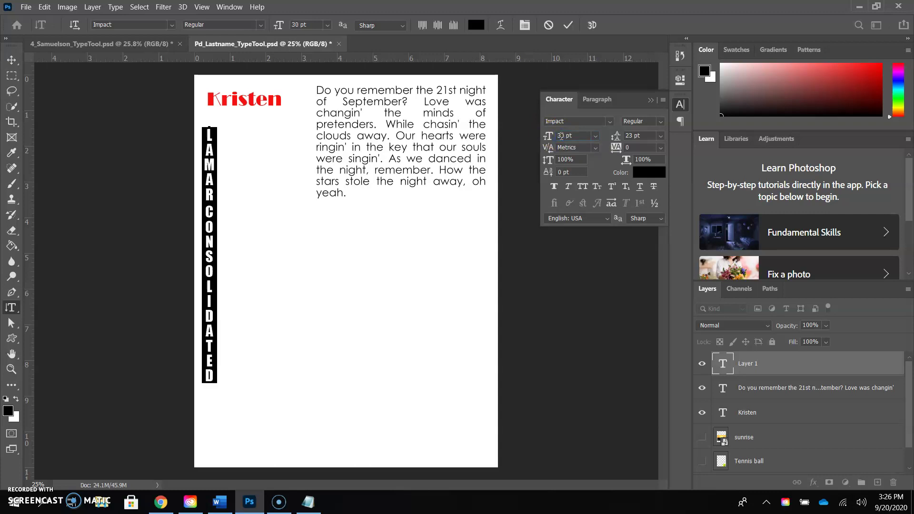
click(12, 60)
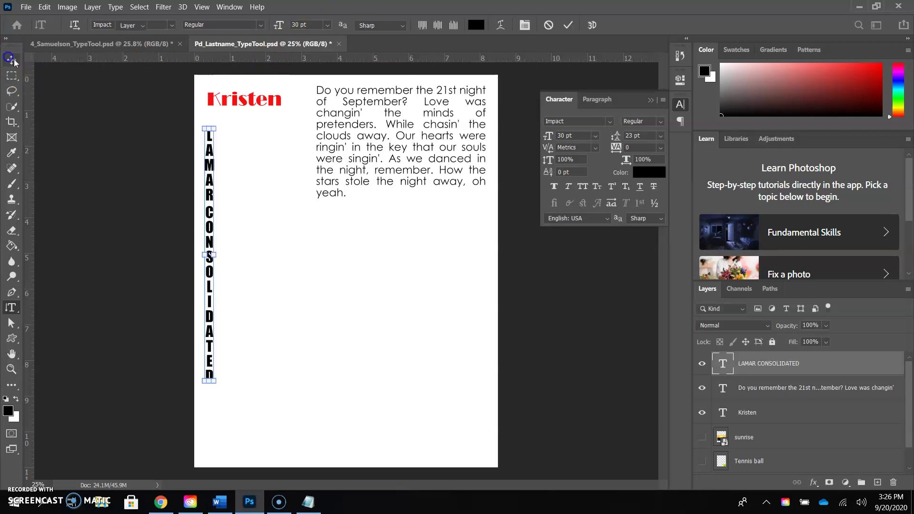
- Shift the red first name to the right and move the vertical text up into the page's upper-left corner
drag(242, 91, 268, 91)
click(206, 184)
drag(206, 183, 207, 134)
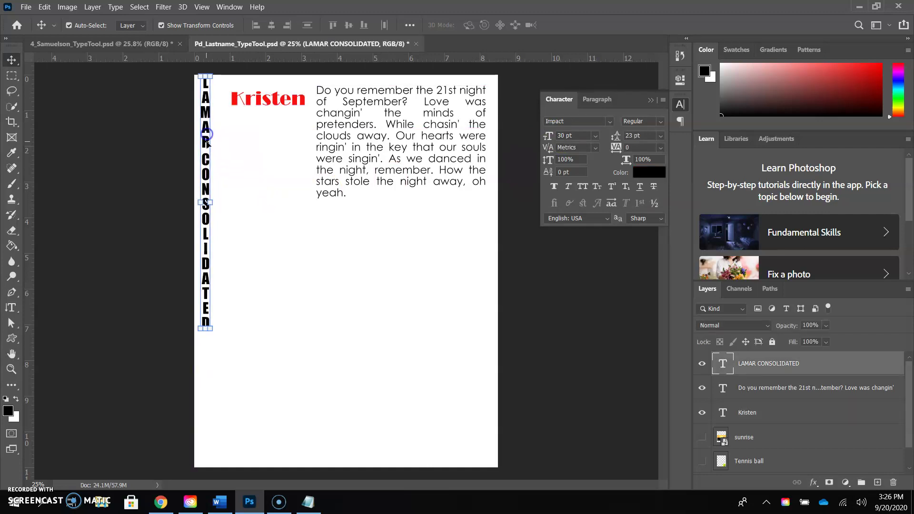
- Scale the vertical text proportionally to about 152.5% so it spans the page height, and apply the transform
click(212, 329)
drag(212, 330, 235, 461)
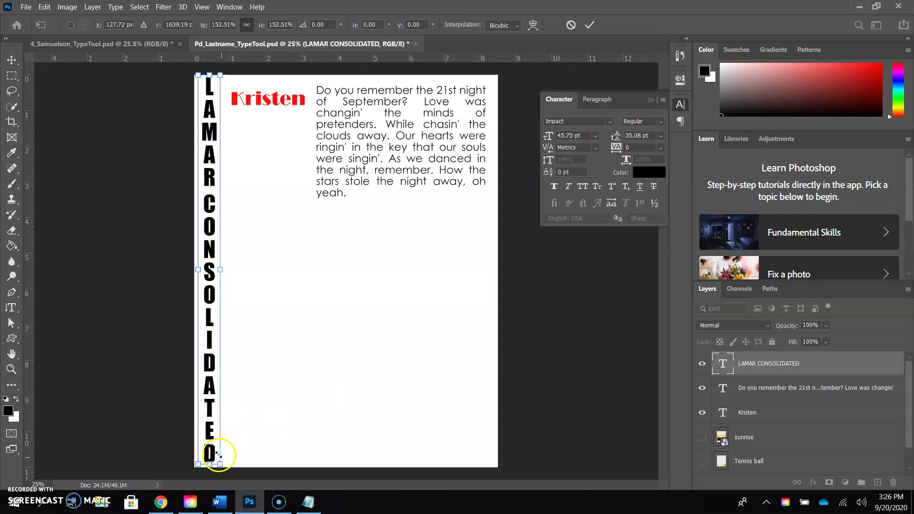
click(591, 25)
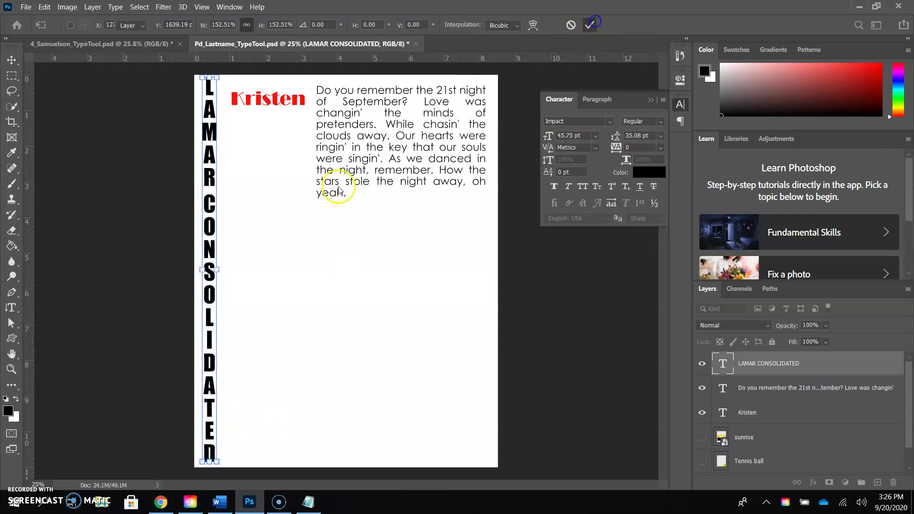
- Add horizontal point text with the last name in the blank area below the lyrics paragraph and select the whole word
click(282, 258)
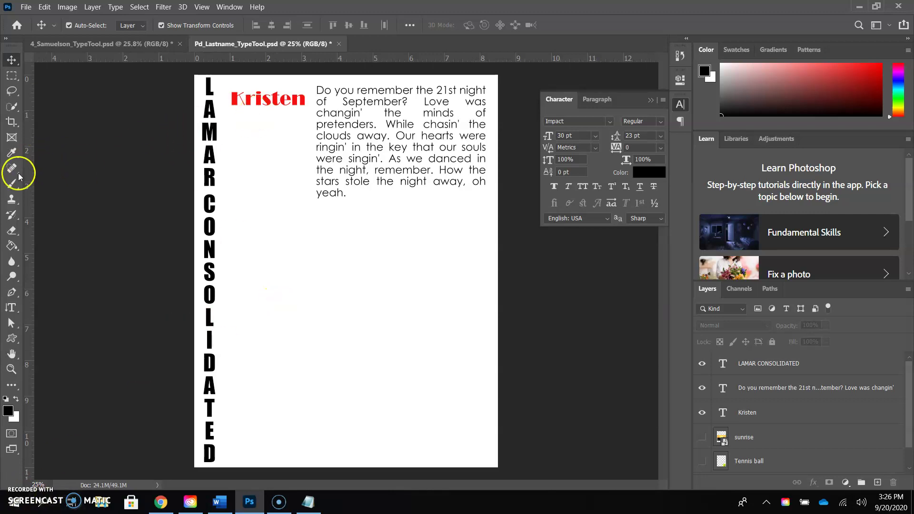
click(18, 308)
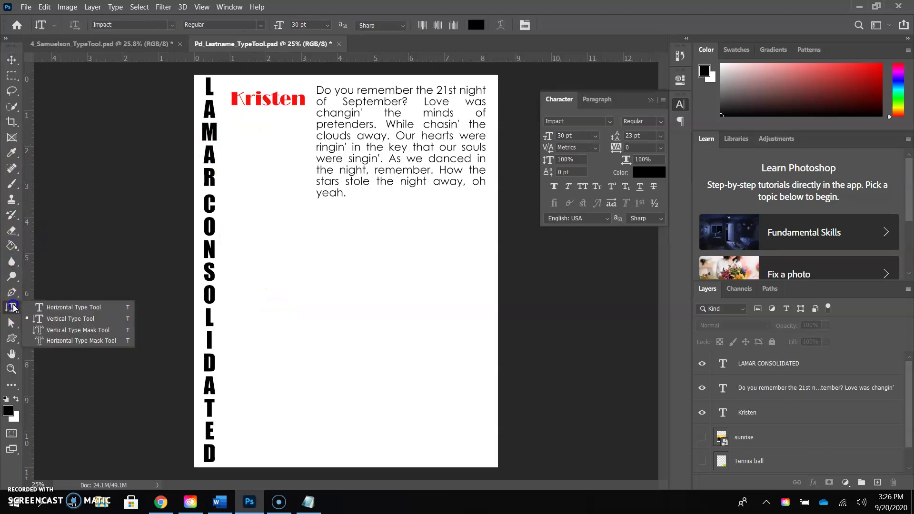
click(52, 304)
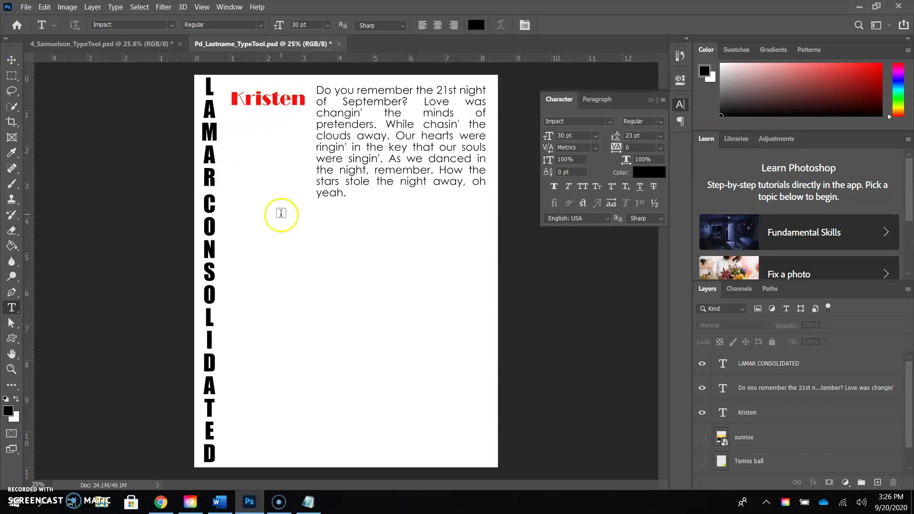
click(306, 249)
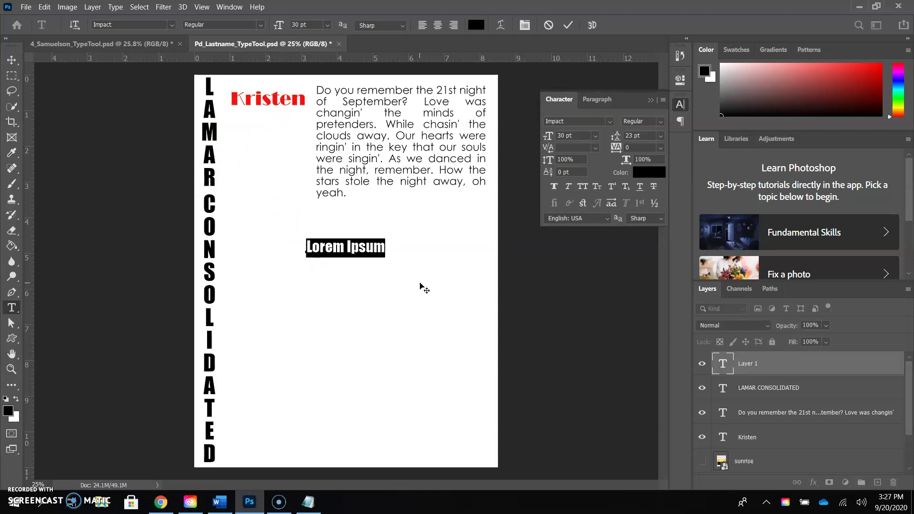
text(sAM_)
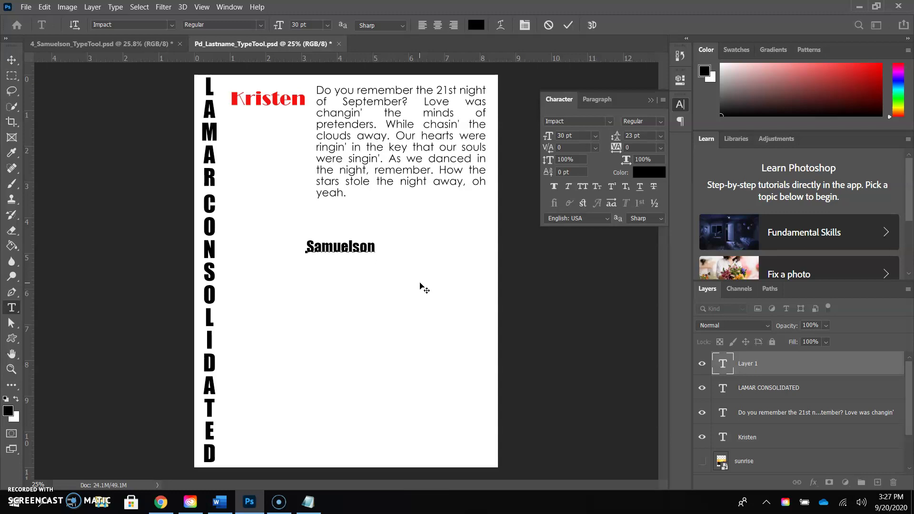
double_click(327, 251)
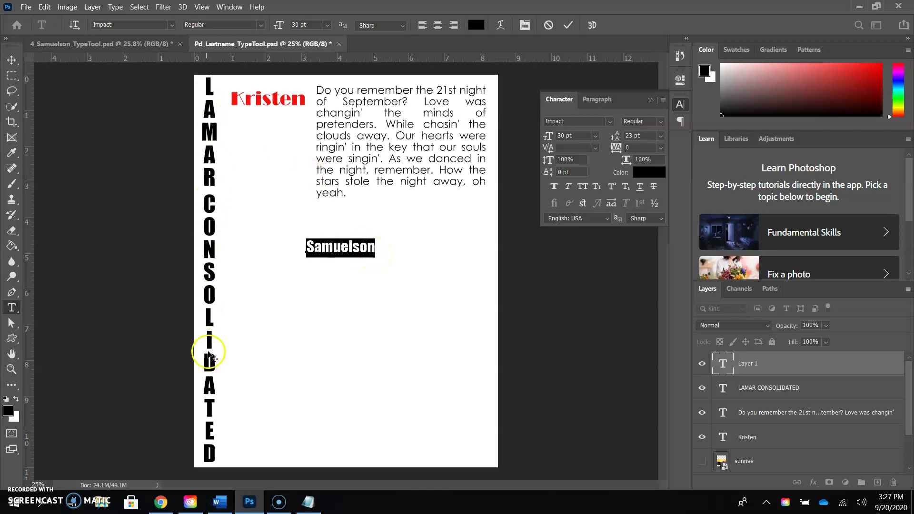
- Try to recolour the selected last name blue by changing only the text colour's hue to 240
click(657, 172)
click(652, 179)
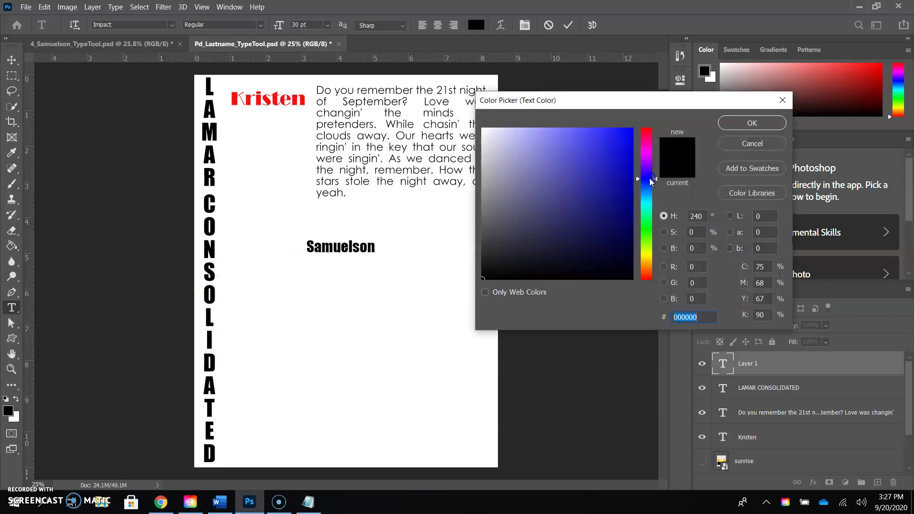
click(749, 123)
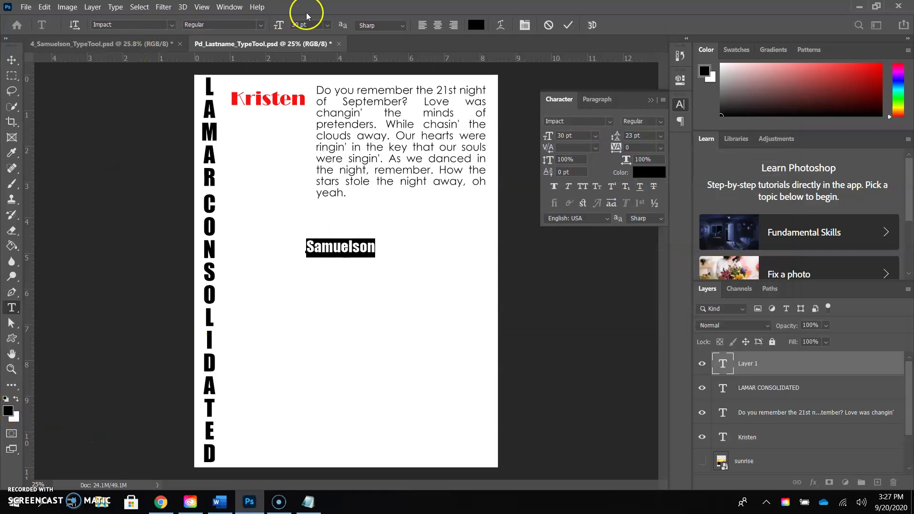
- Mix a magenta text colour of c933bd for the last name, trying different hues, saturations and brightnesses
click(481, 24)
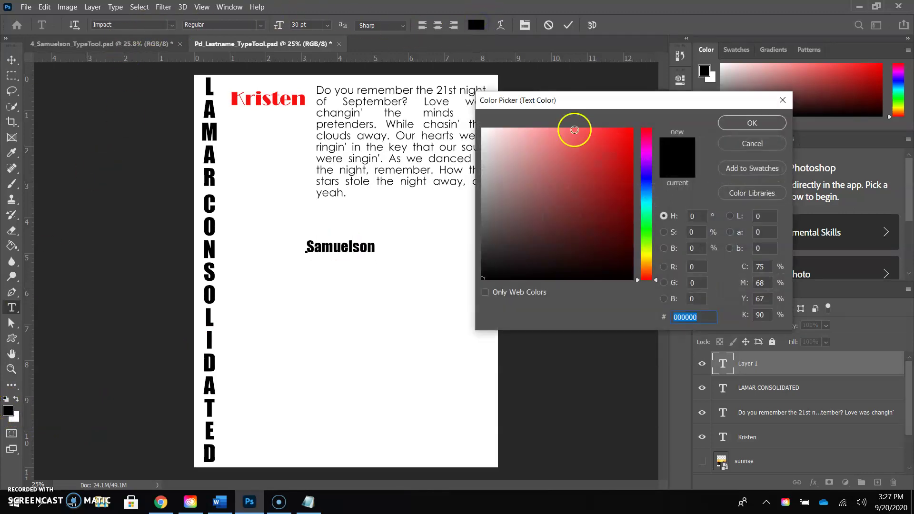
drag(575, 127, 616, 138)
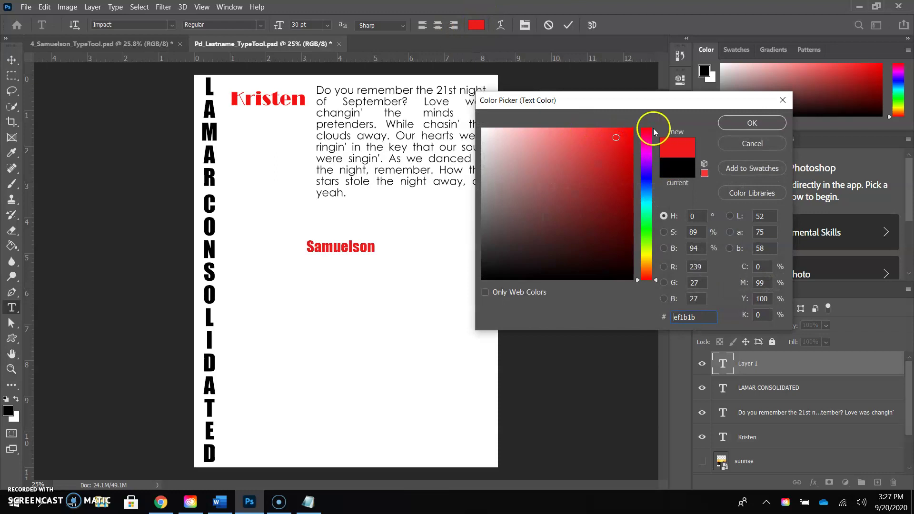
drag(648, 158, 649, 155)
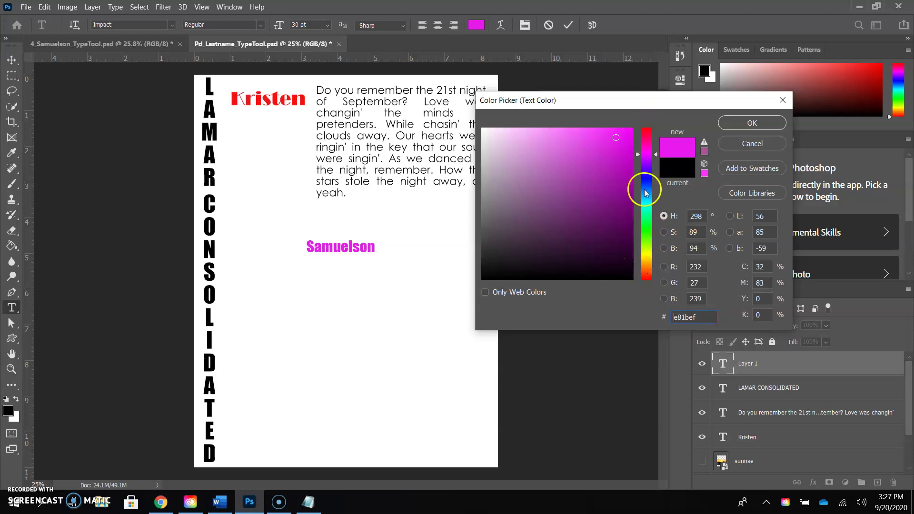
drag(656, 158, 653, 152)
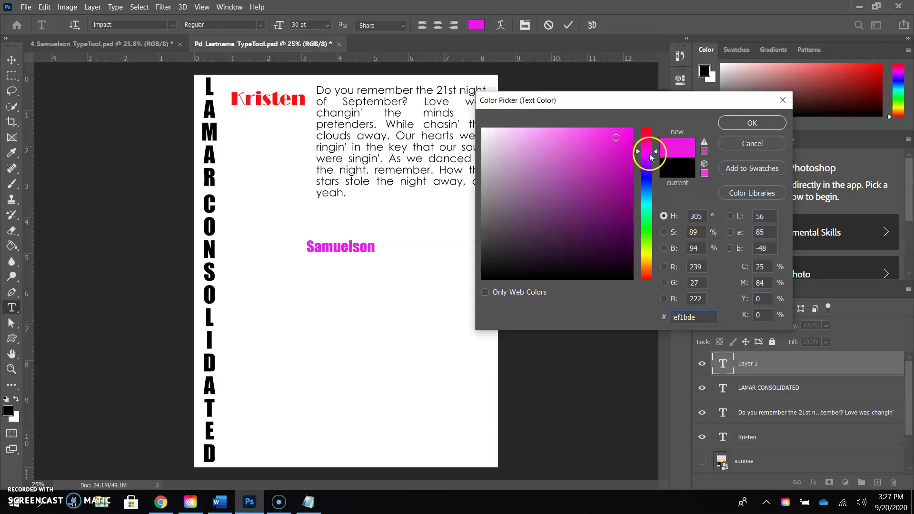
mouse_move(616, 138)
mouse_down()
mouse_move(490, 136)
mouse_move(597, 132)
mouse_move(622, 228)
mouse_move(565, 209)
mouse_move(553, 166)
mouse_move(549, 208)
mouse_up()
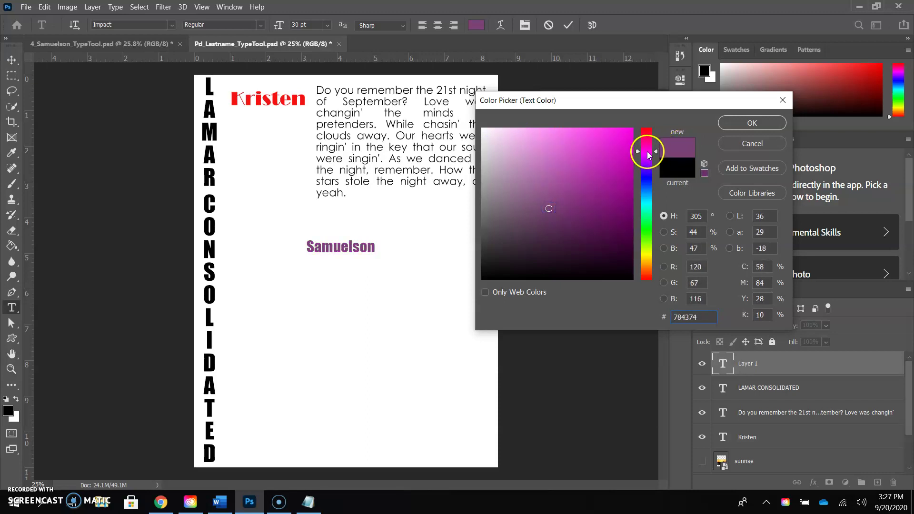
mouse_move(549, 209)
mouse_down()
mouse_move(555, 147)
mouse_move(497, 137)
mouse_move(537, 137)
mouse_move(611, 233)
mouse_move(527, 154)
mouse_move(618, 148)
mouse_up()
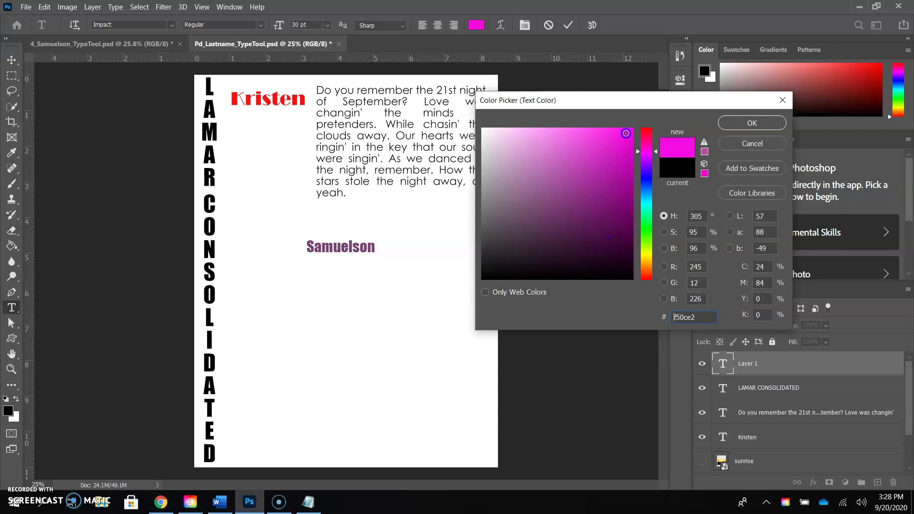
mouse_move(587, 164)
mouse_down()
mouse_move(508, 250)
mouse_move(594, 160)
mouse_up()
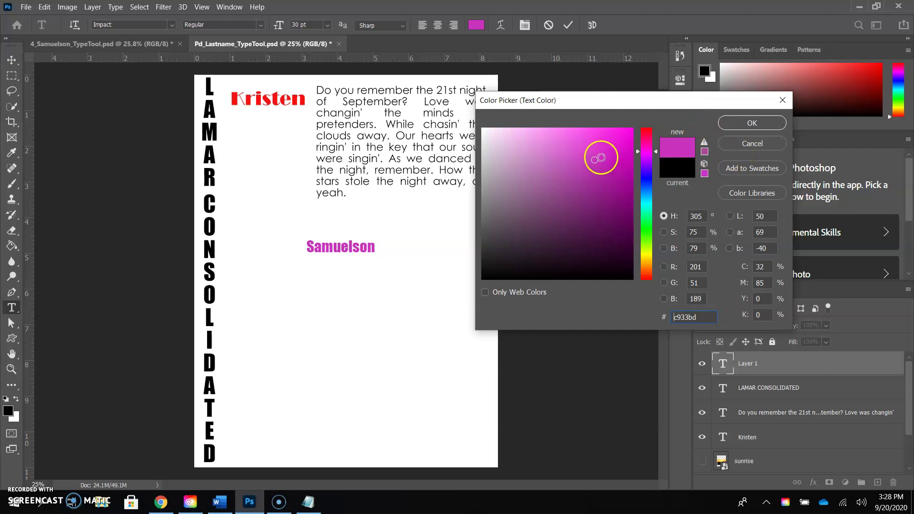
- Replace the magenta with its nearest printable colour and that with web-safe purple 993399, apply it and commit the text
click(704, 151)
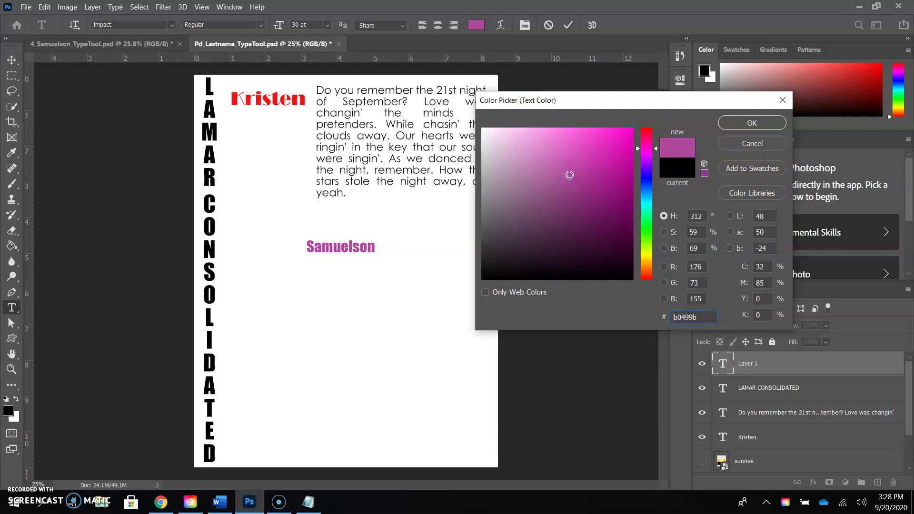
click(704, 174)
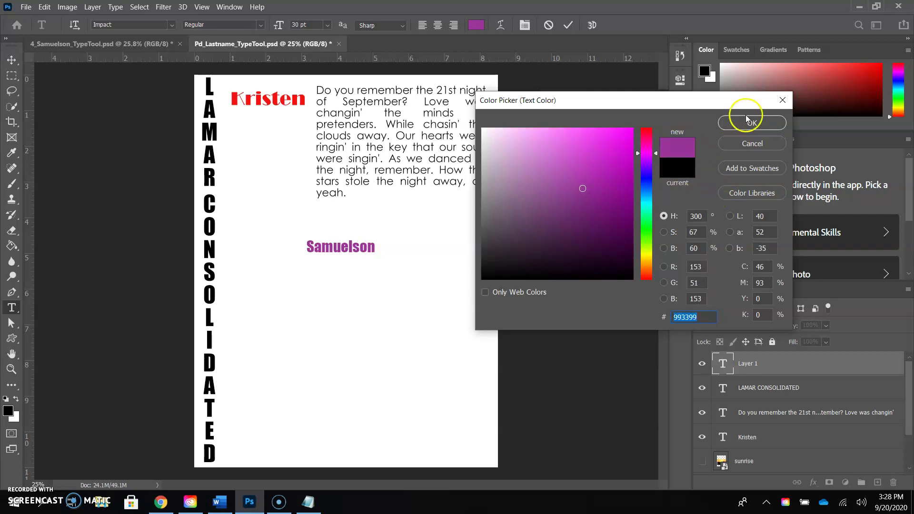
click(760, 121)
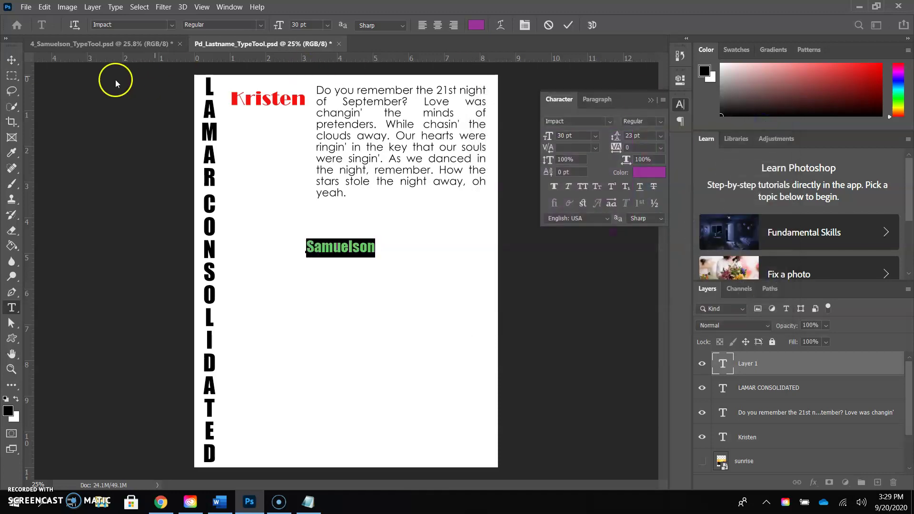
click(12, 59)
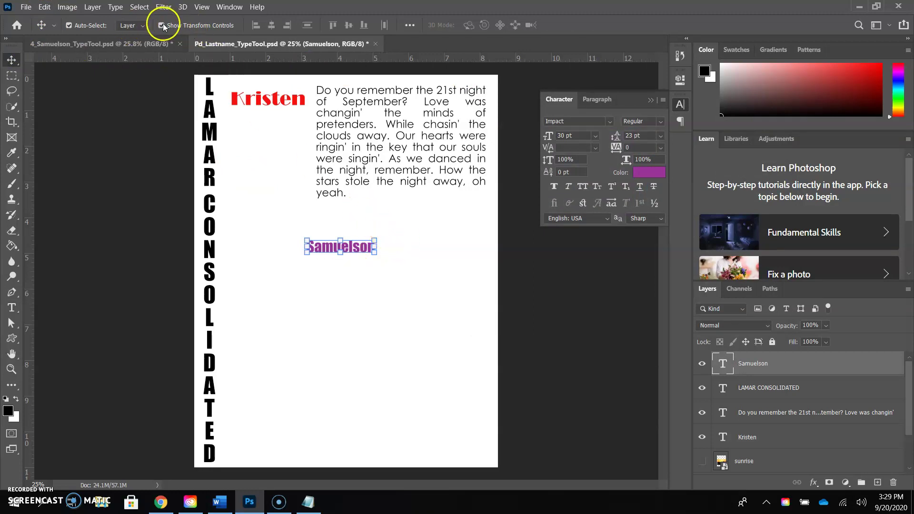
- Try to rotate the purple last name freehand by its corner, and undo the attempt
click(43, 7)
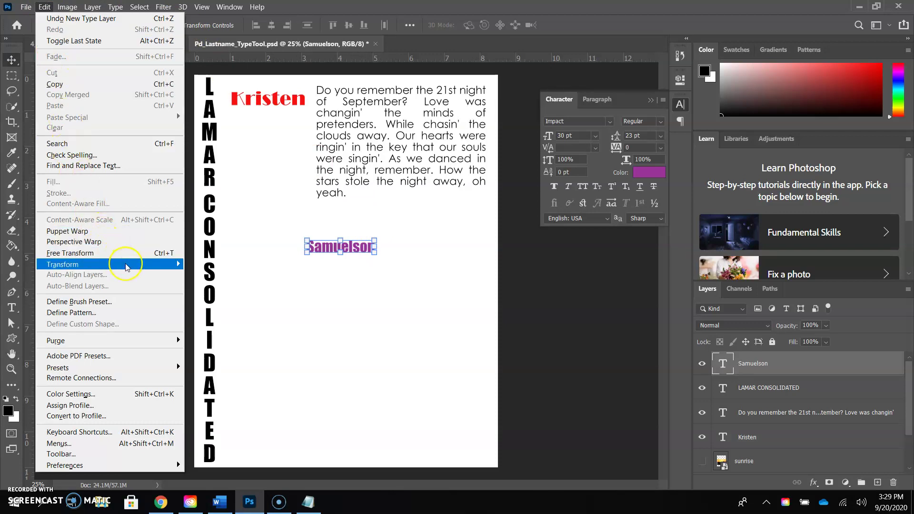
mouse_move(126, 267)
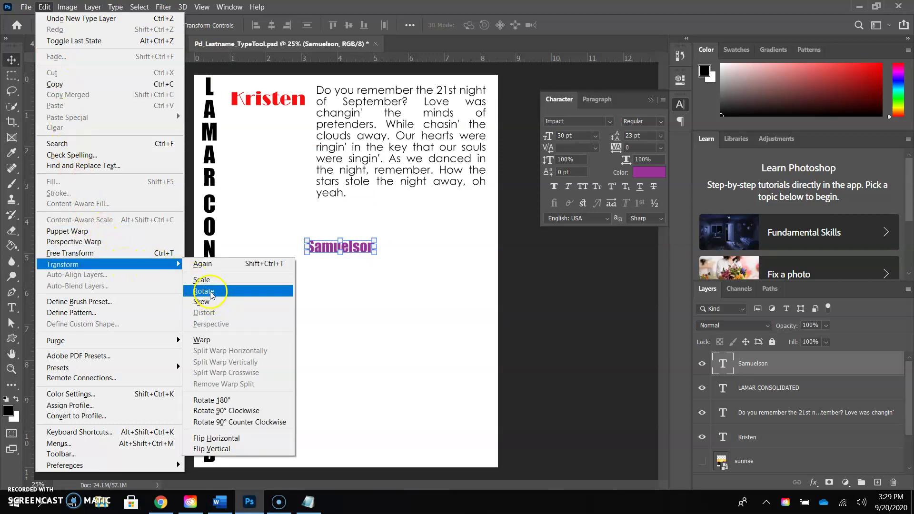
click(412, 241)
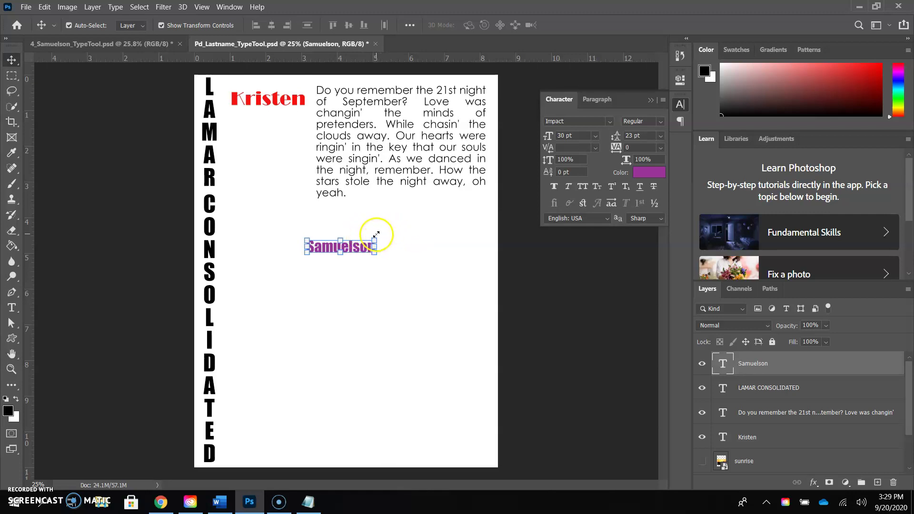
drag(375, 234, 324, 185)
key(ctrl+z)
key(ctrl+z)
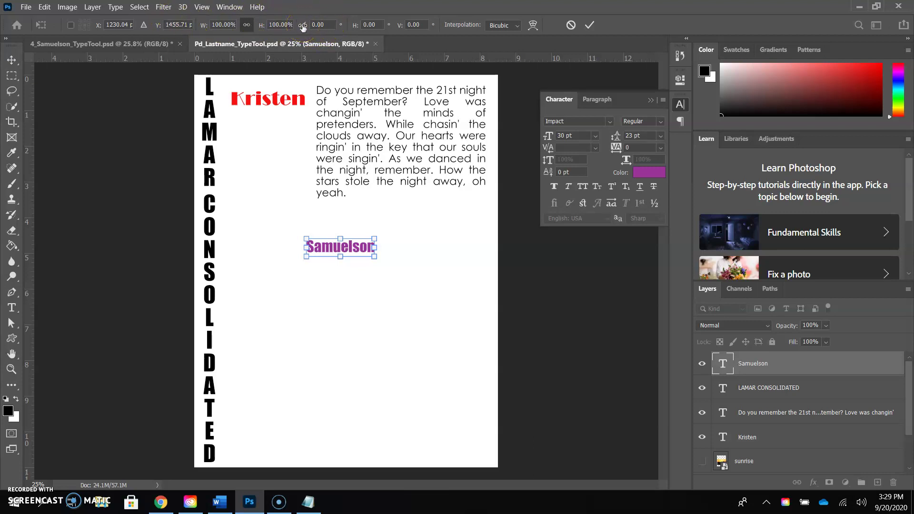
- Rotate the purple last name to exactly -90 degrees so it reads upward, and apply the transform
click(327, 25)
click(300, 22)
text(90)
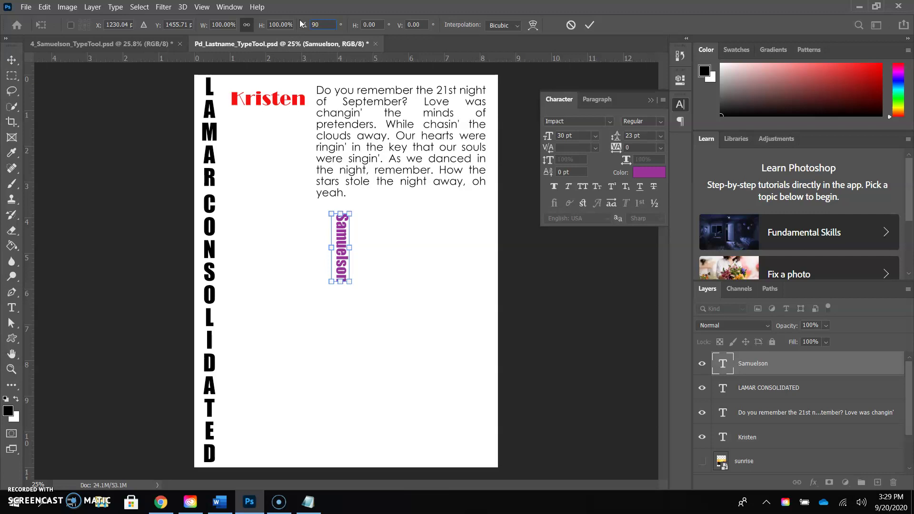
text(-90.00)
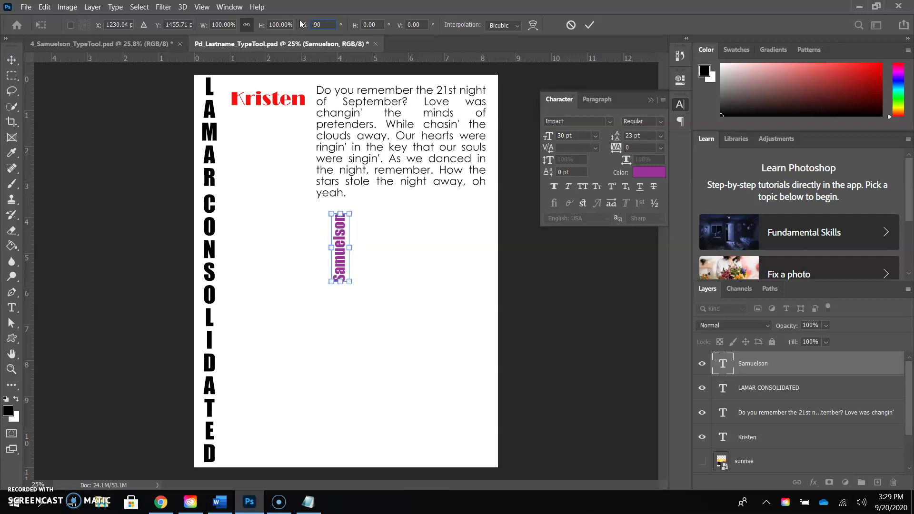
click(589, 25)
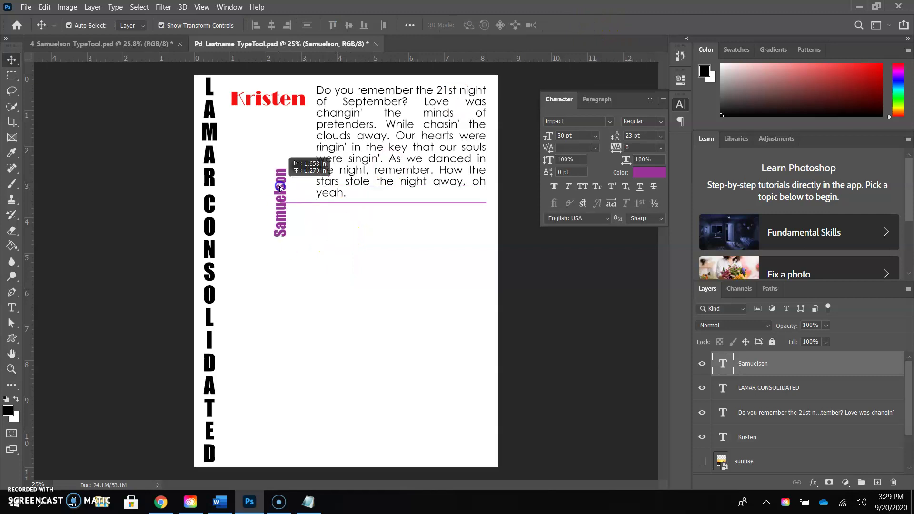